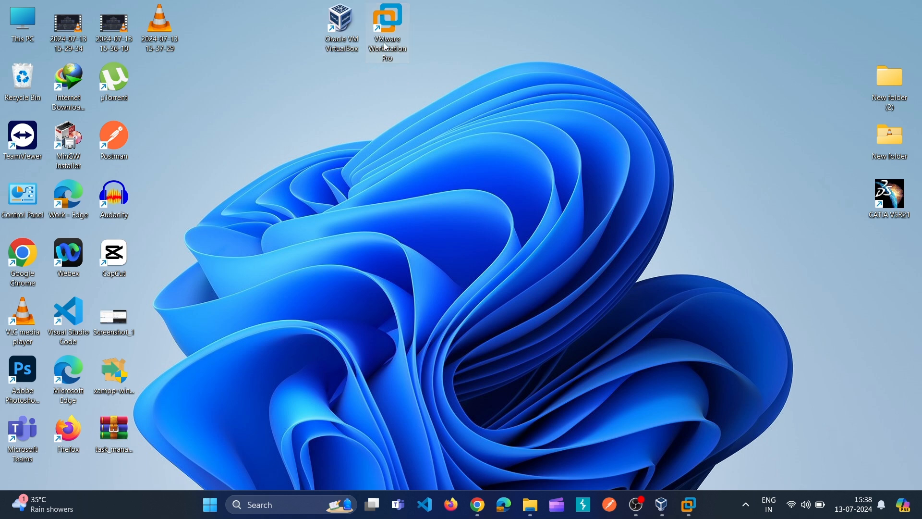
Step: Bring up the Chrome window showing Broadcom's VMware Workstation Pro 17.5.2 for Windows download page
click(348, 43)
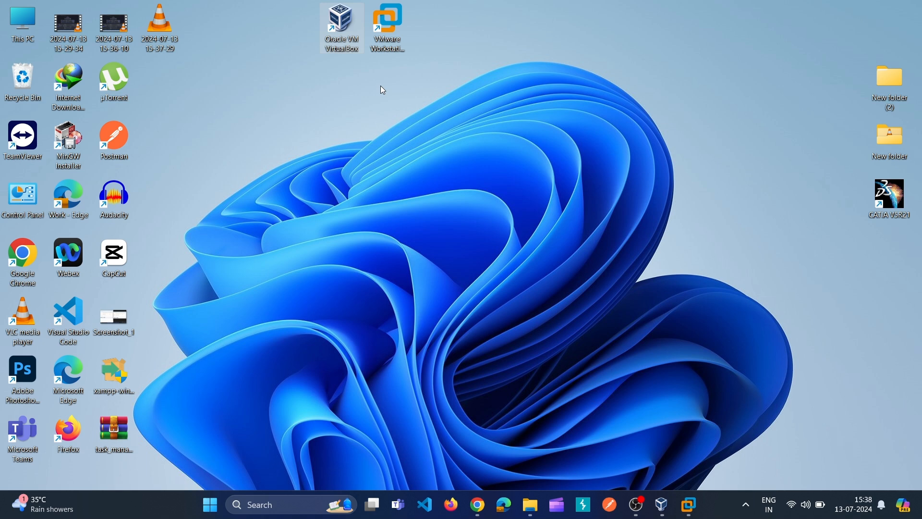
click(478, 505)
click(543, 438)
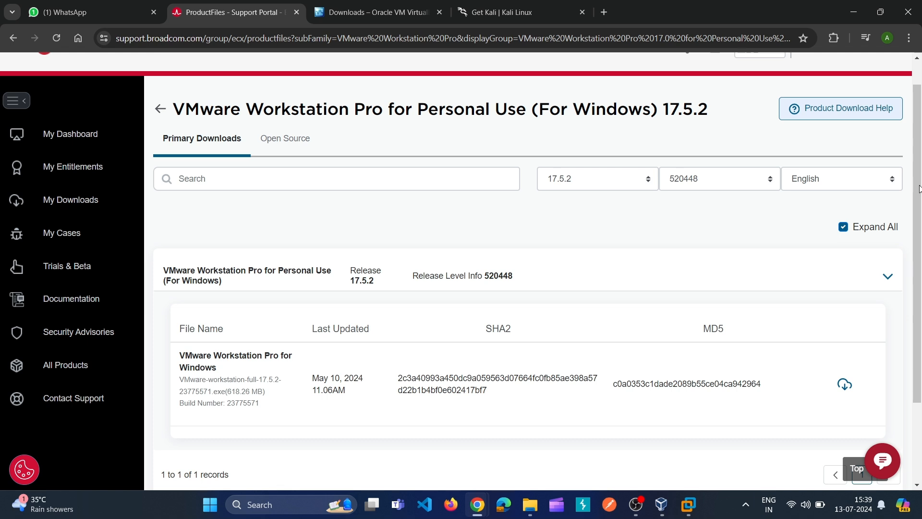
Step: Download the installer VMware-workstation-full-17.5.2-23775571.exe (618.26 MB) from the Broadcom Support Portal
scroll(919, 188, up, 1)
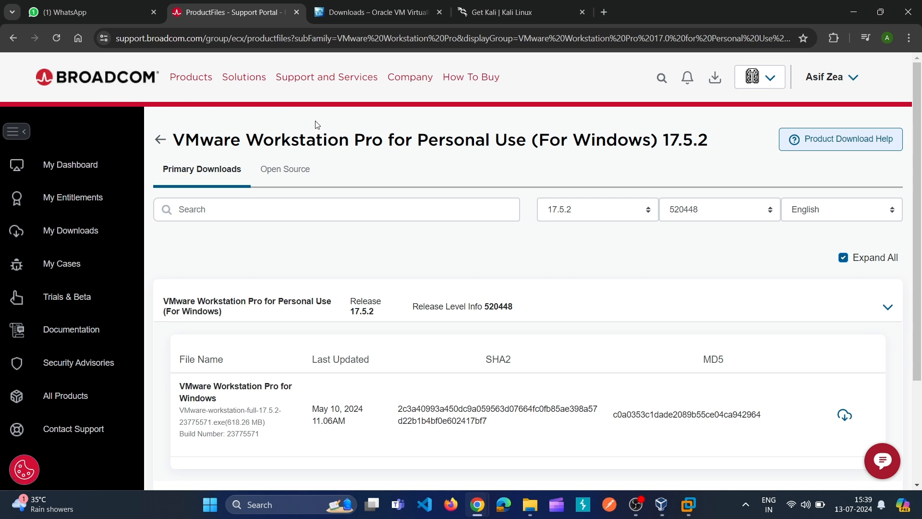
scroll(920, 152, down, 1)
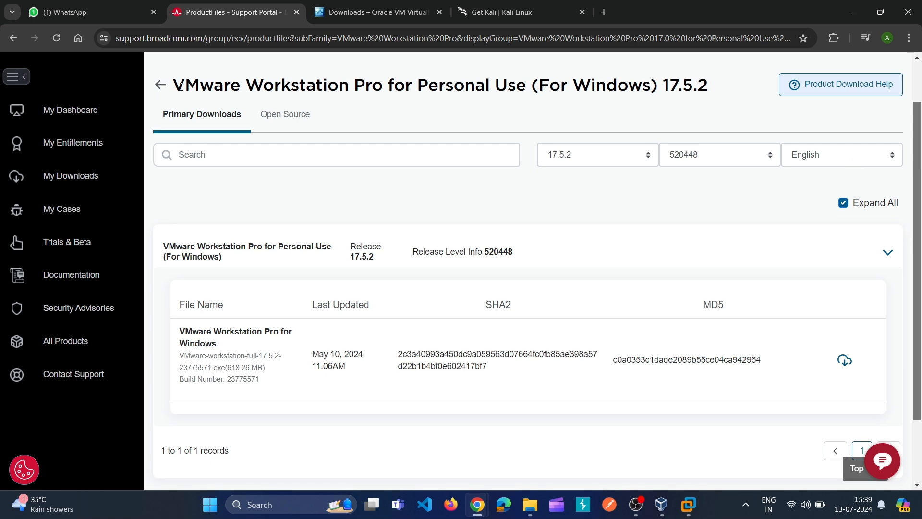
drag(173, 86, 719, 78)
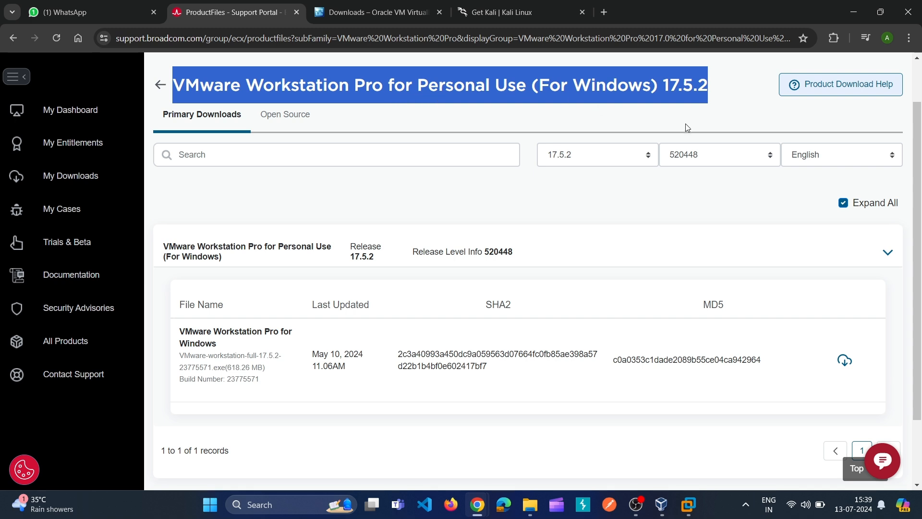
click(724, 428)
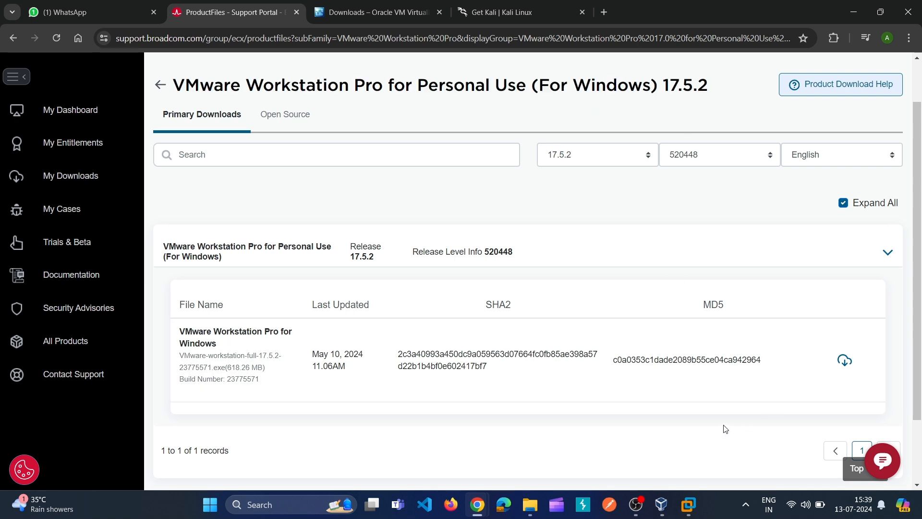
click(854, 362)
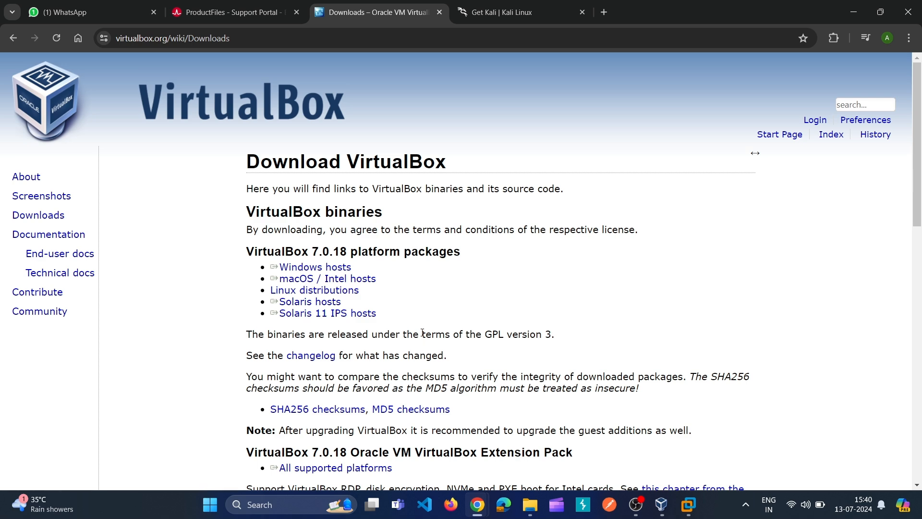
Step: On the Get Kali page, view the 32-bit and then the 64-bit (4.0G) Kali 2024.2 installer images
key(ctrl+Tab)
click(373, 260)
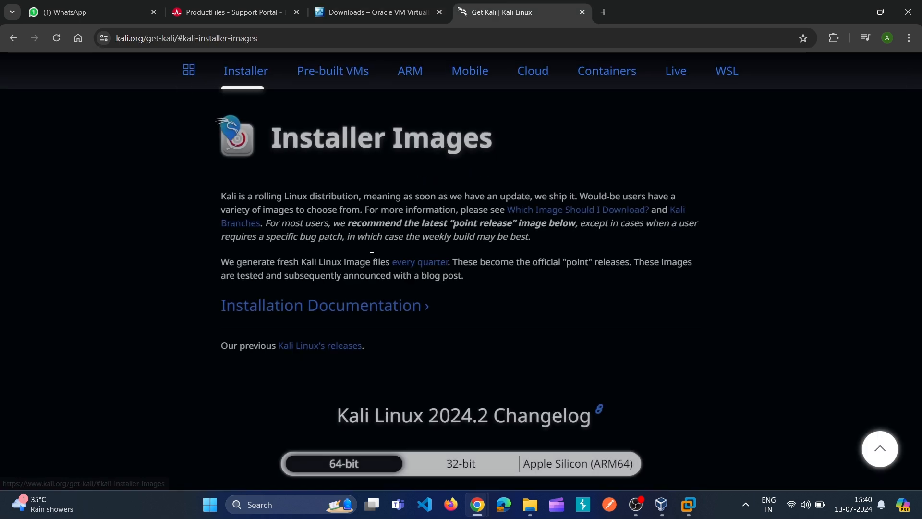
scroll(918, 119, down, 4)
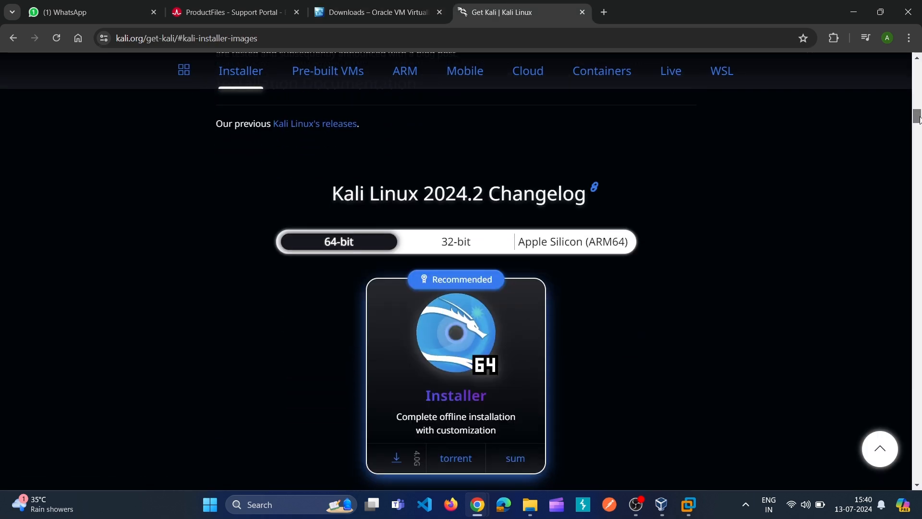
scroll(919, 120, down, 3)
scroll(918, 120, up, 2)
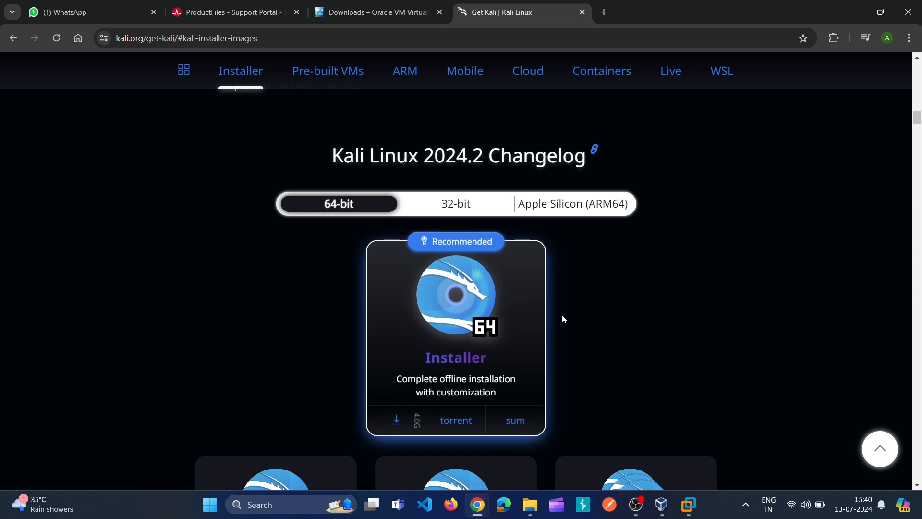
click(455, 211)
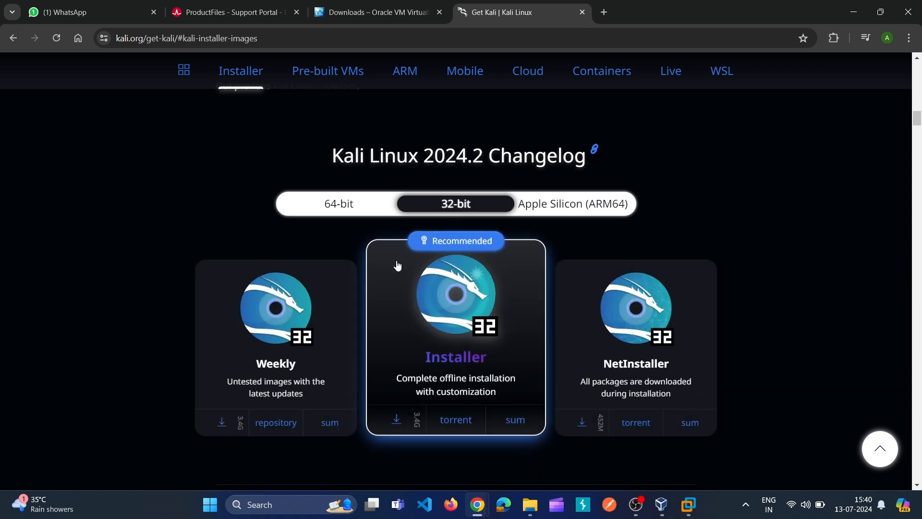
click(340, 204)
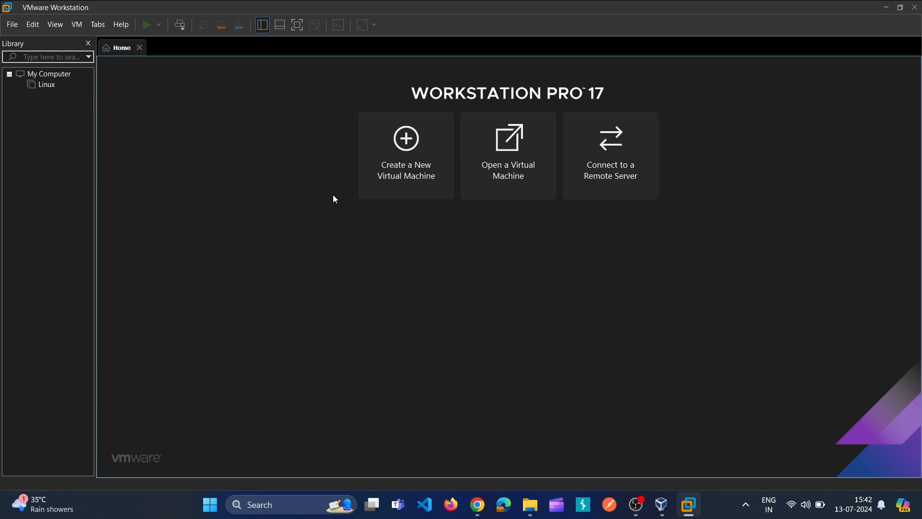
Step: In the New Virtual Machine Wizard, choose Typical and install the OS later. Select Linux Debian 12.x 64-bit and begin naming it demo
click(409, 177)
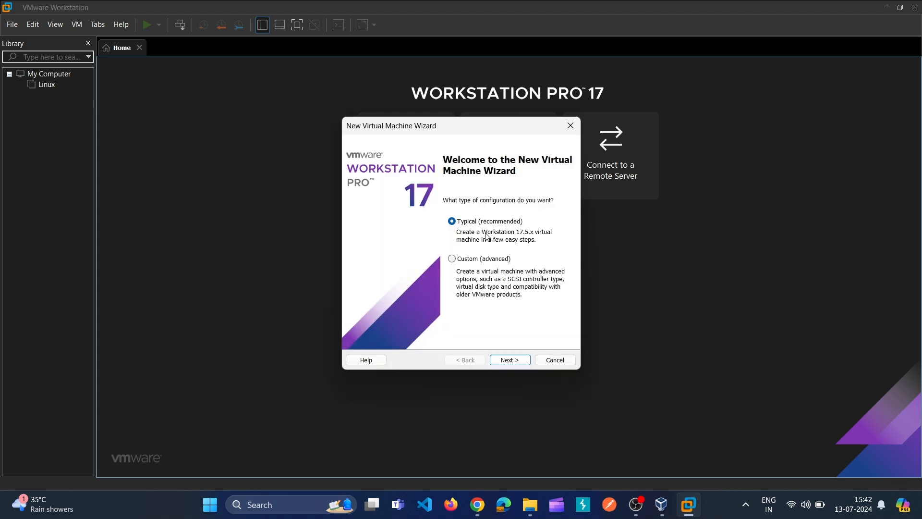
click(510, 364)
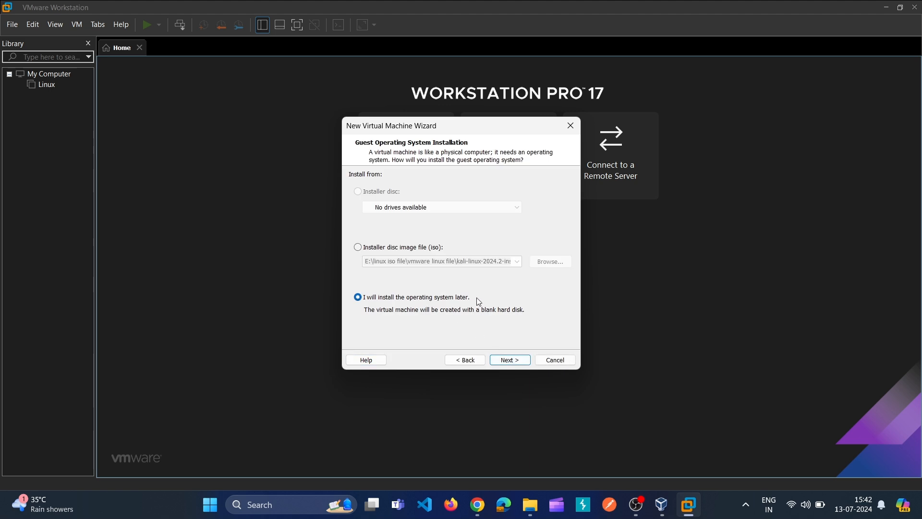
click(512, 363)
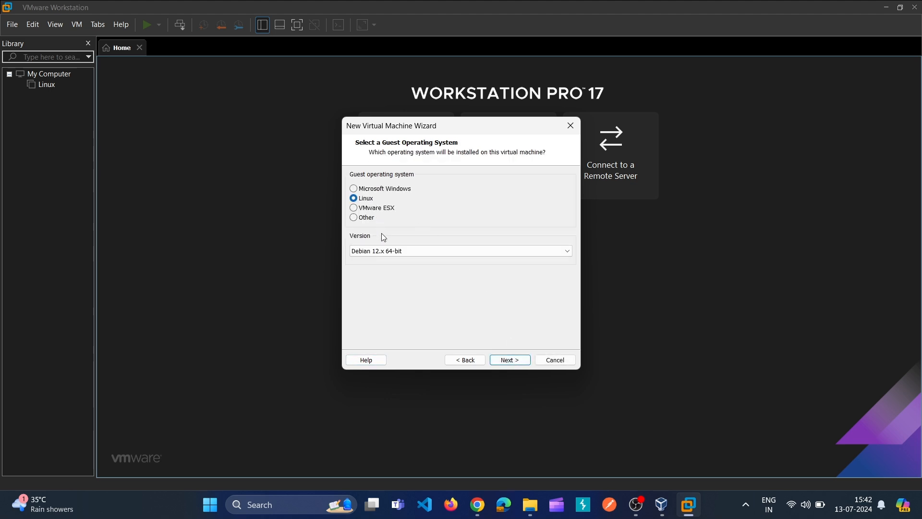
click(405, 253)
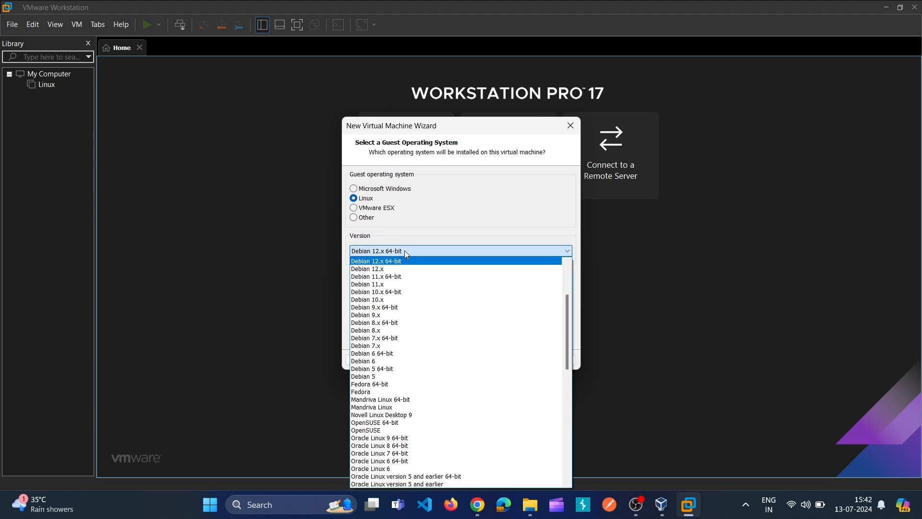
click(404, 250)
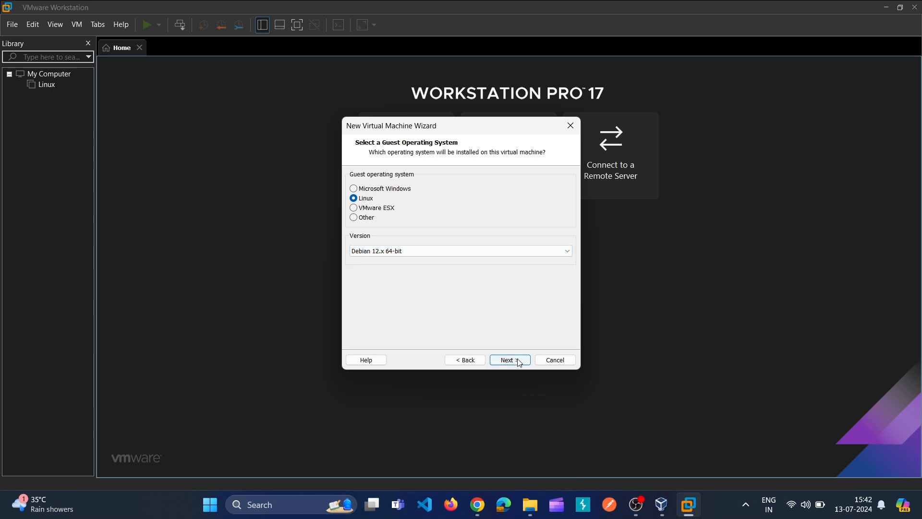
click(512, 360)
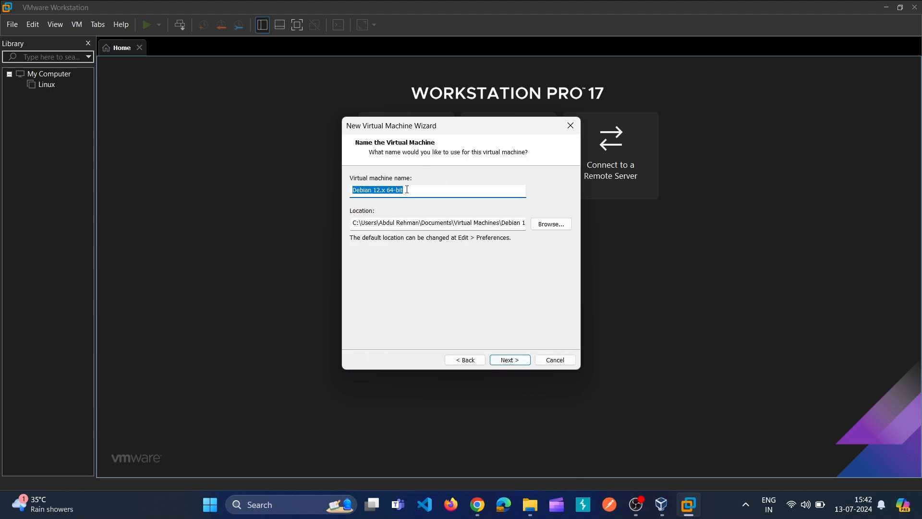
text(demo)
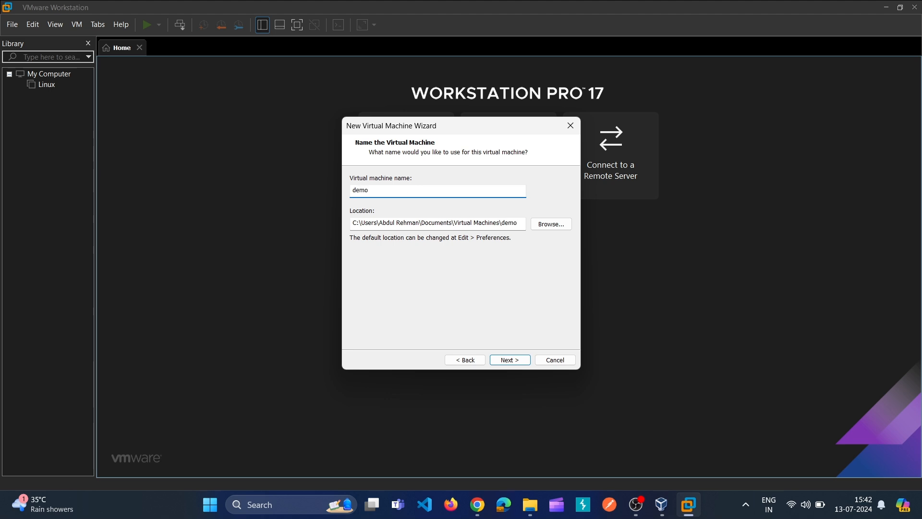
Step: Store the demo VM on Local Disk (E:), give it a 25 GB split disk, and finish the wizard
click(551, 224)
click(538, 276)
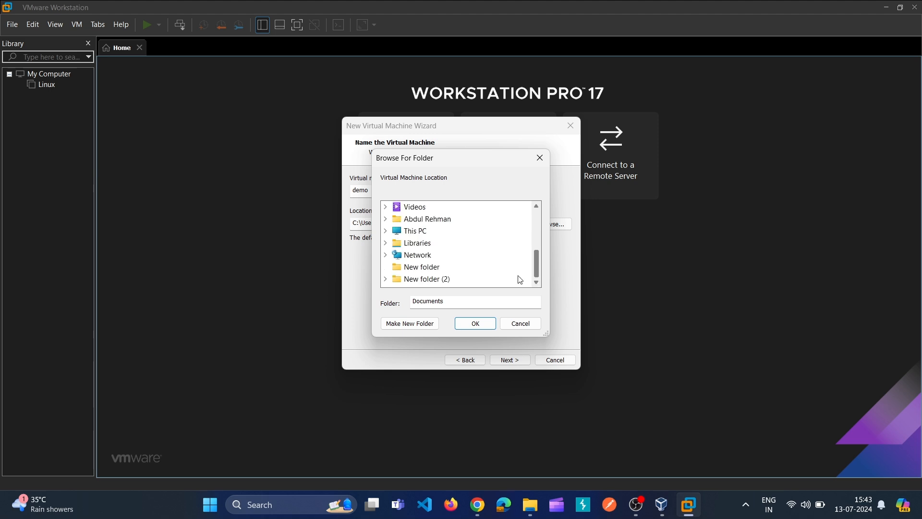
click(387, 231)
click(430, 268)
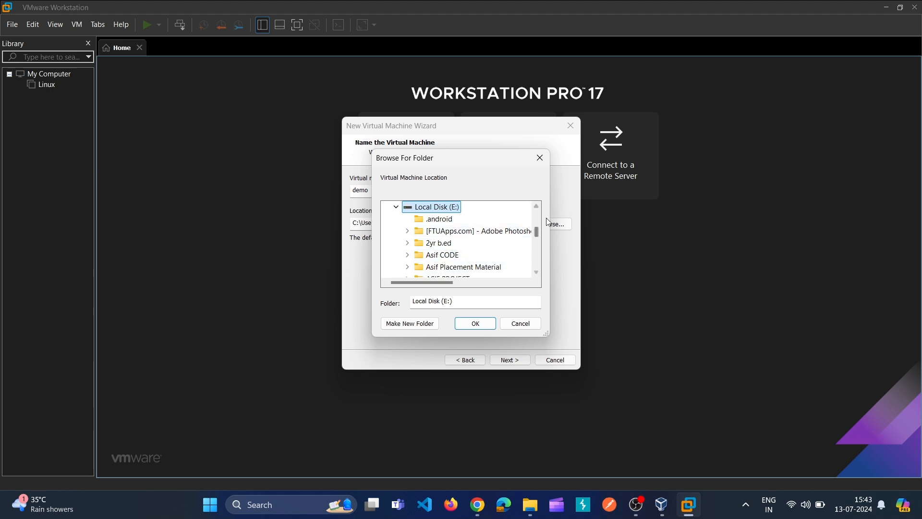
click(475, 323)
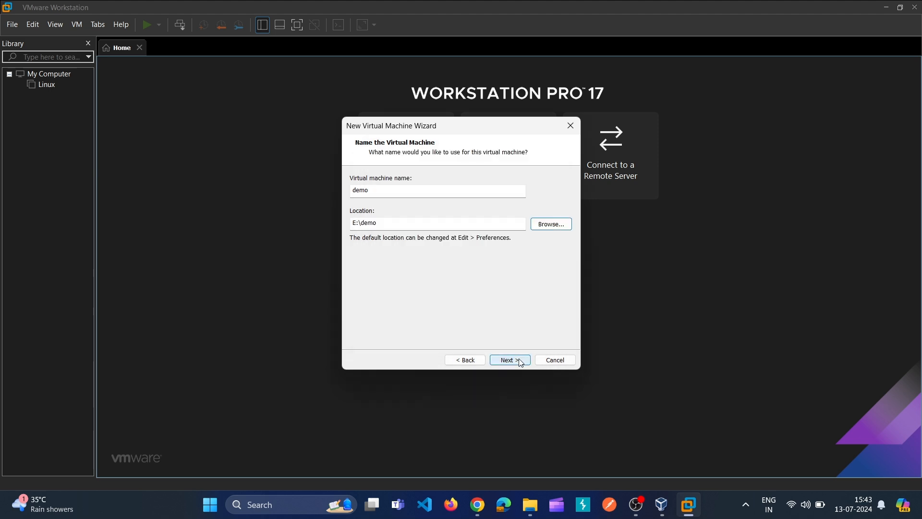
click(510, 360)
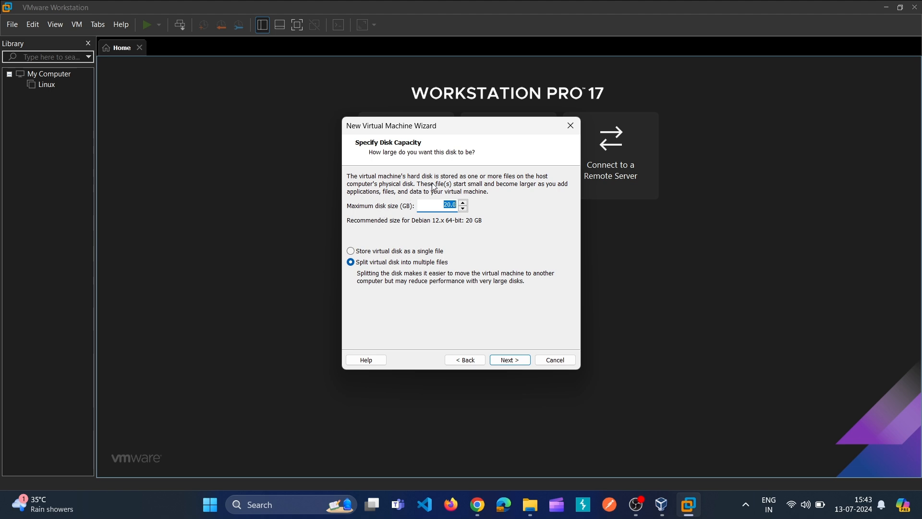
click(451, 205)
click(514, 363)
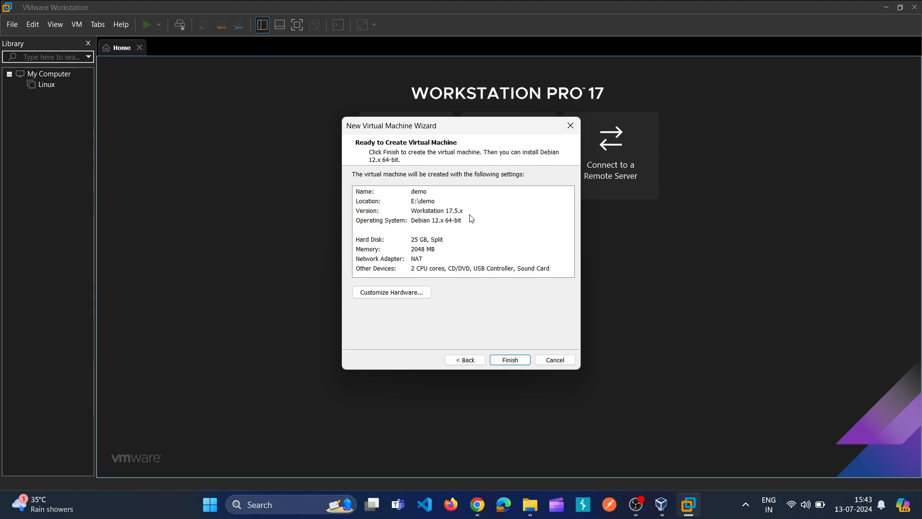
click(525, 362)
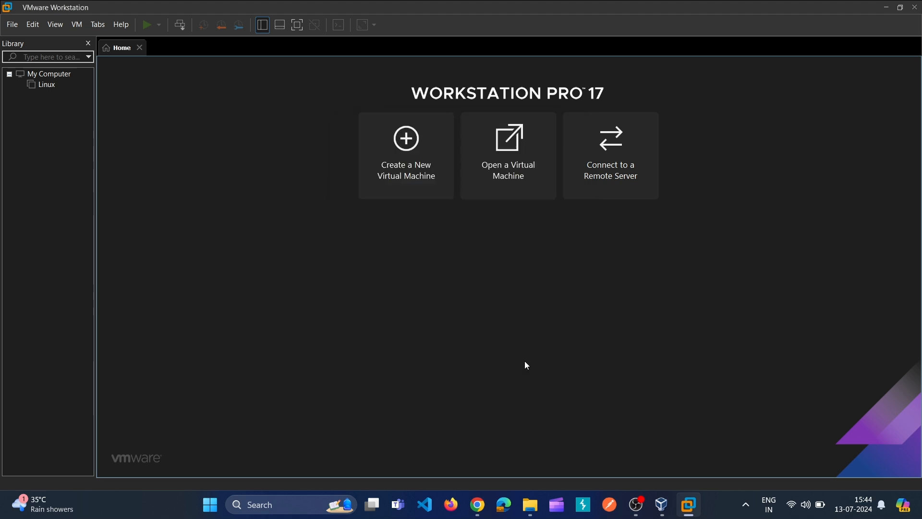
Step: In the demo VM's hardware settings, raise memory to 2896 MB and check the processor count is 2
click(35, 96)
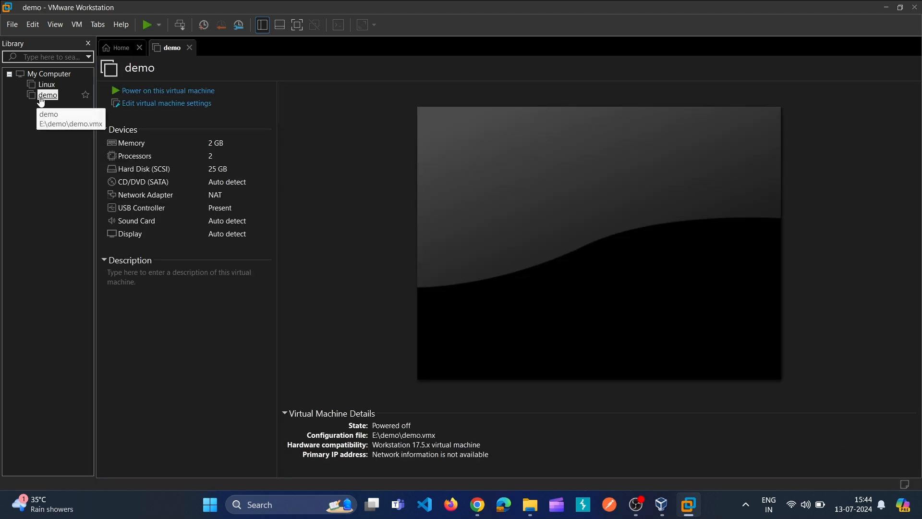
click(51, 98)
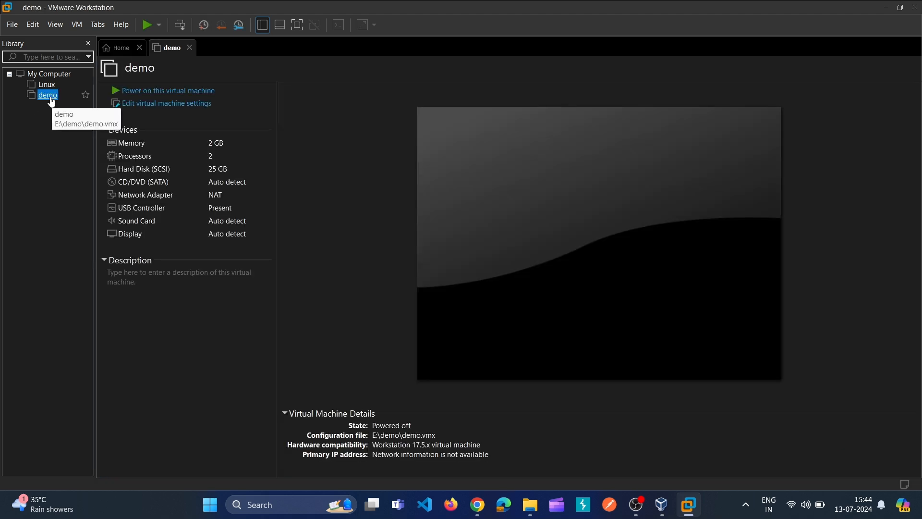
click(188, 108)
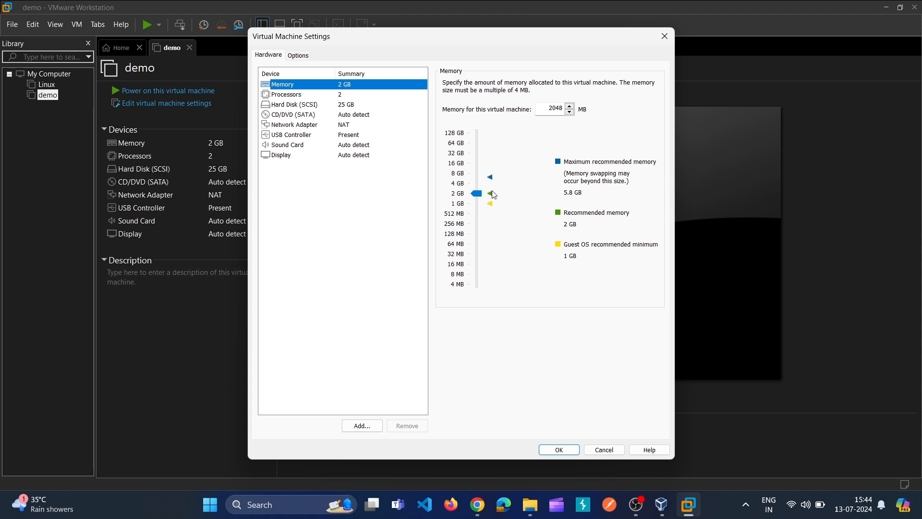
mouse_move(484, 196)
mouse_down()
mouse_move(488, 181)
mouse_move(484, 192)
mouse_up()
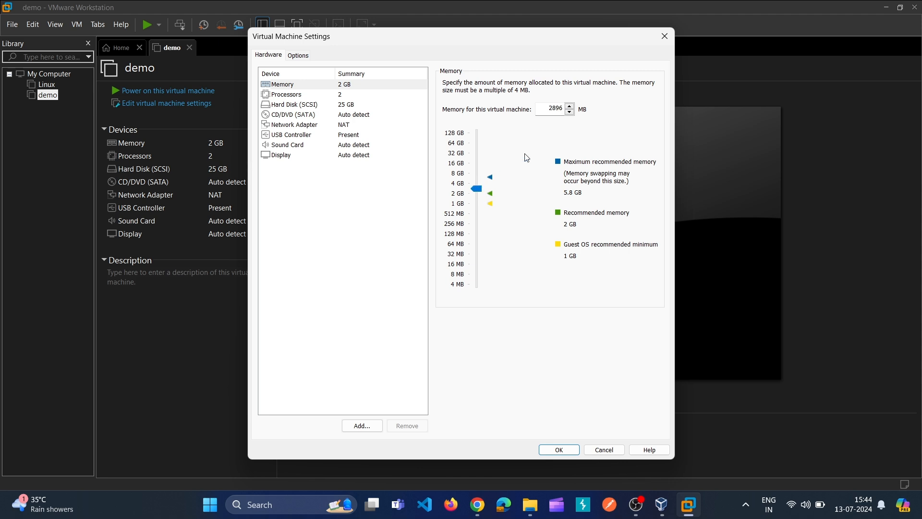
click(335, 95)
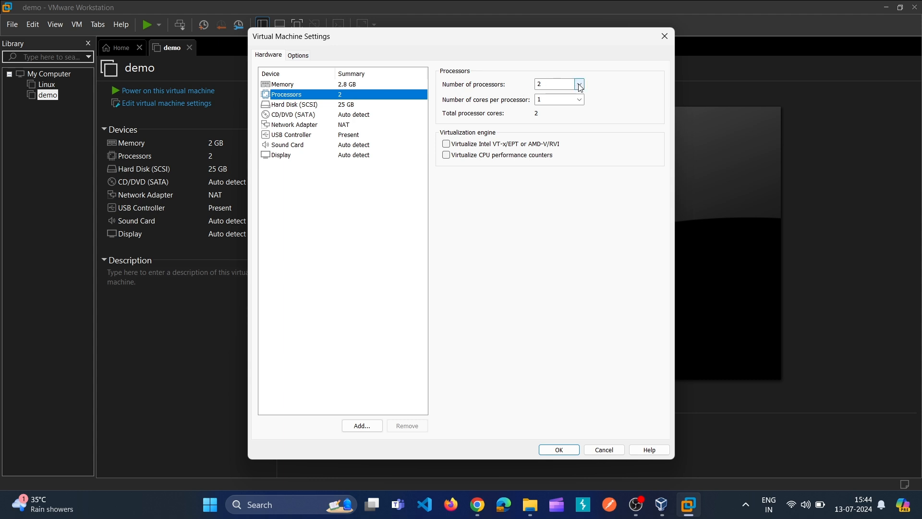
click(269, 498)
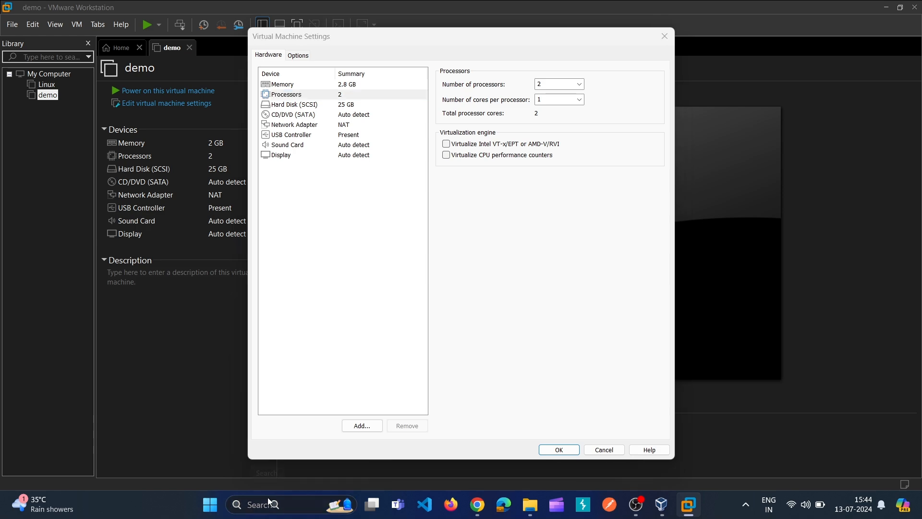
text(task)
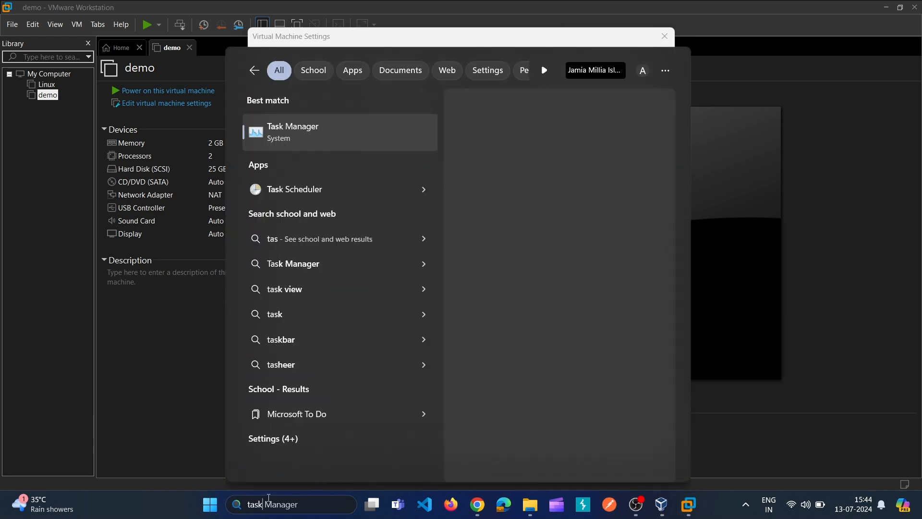
key(Escape)
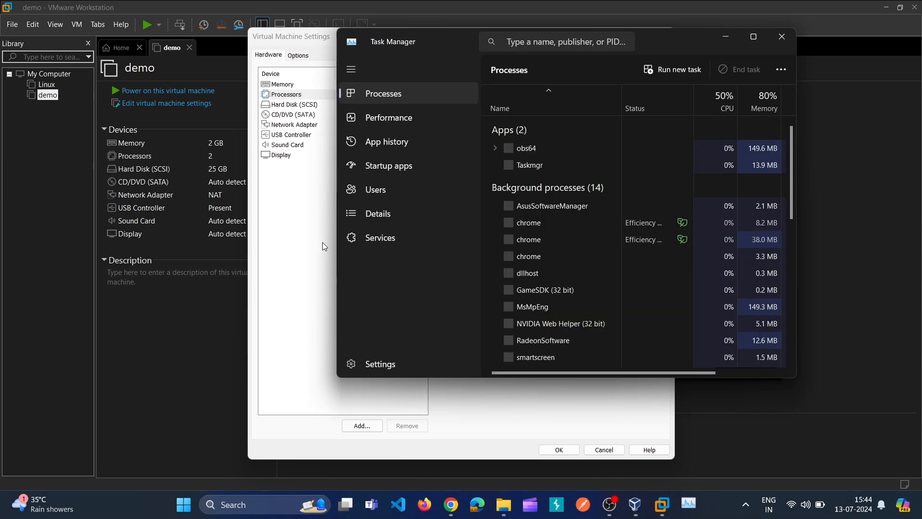
click(393, 114)
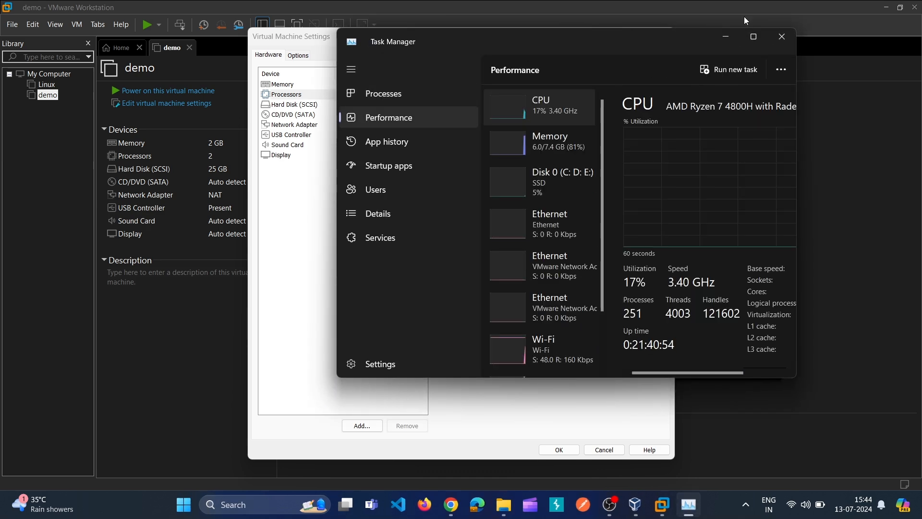
click(754, 37)
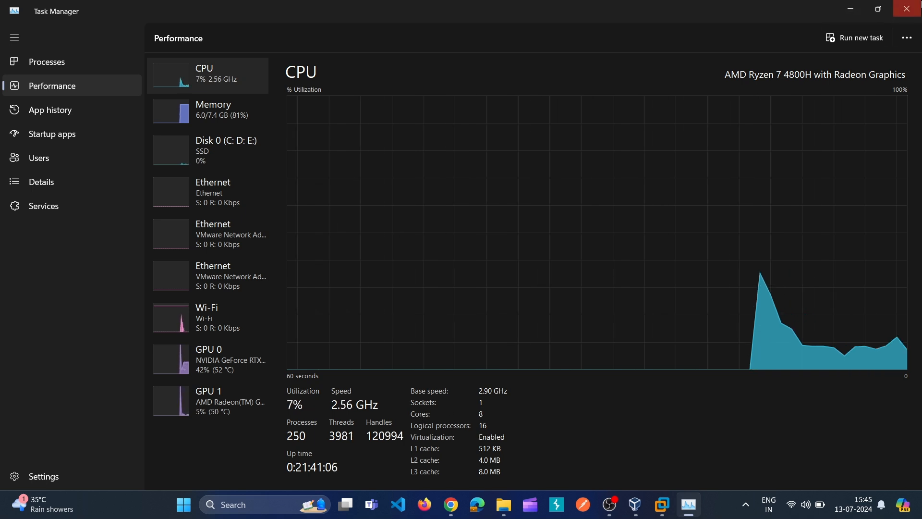
click(859, 6)
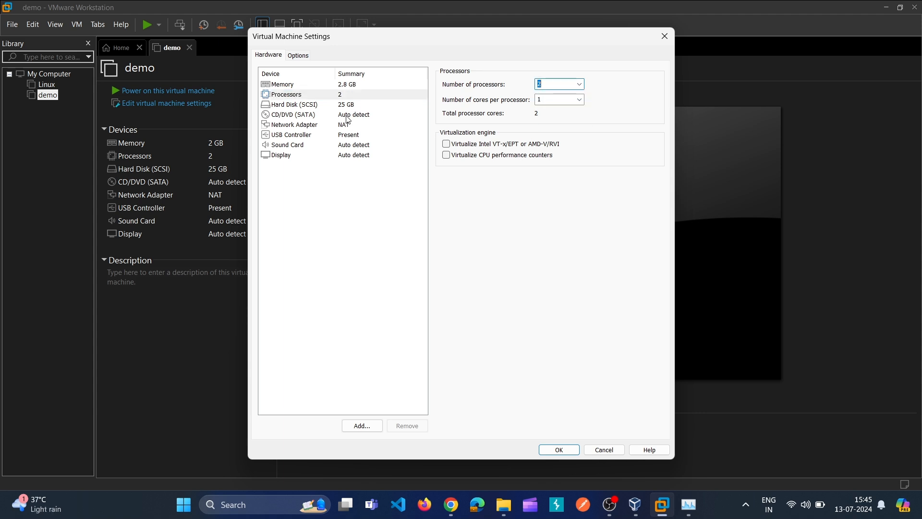
Step: Set CD/DVD (SATA) to the ISO E:\linux iso file\vmware linux file\kali-linux-2024.2-installer-amd64
click(347, 116)
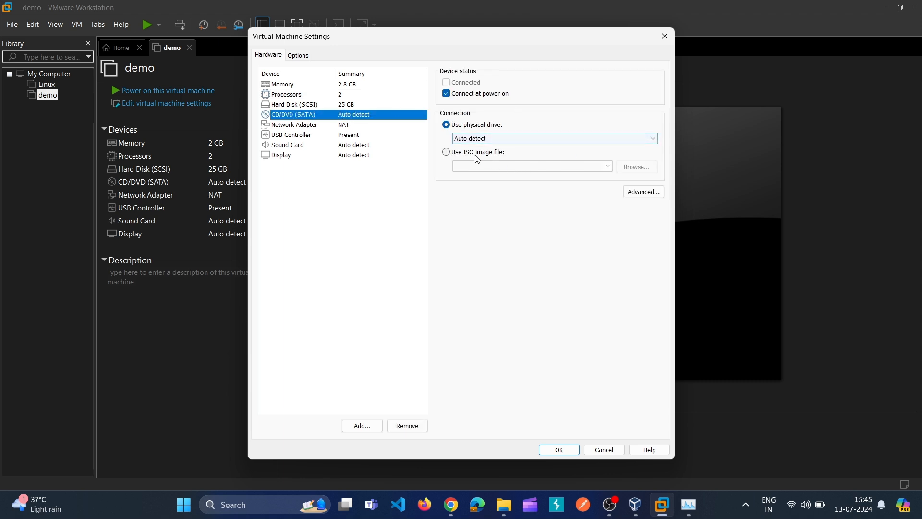
click(453, 155)
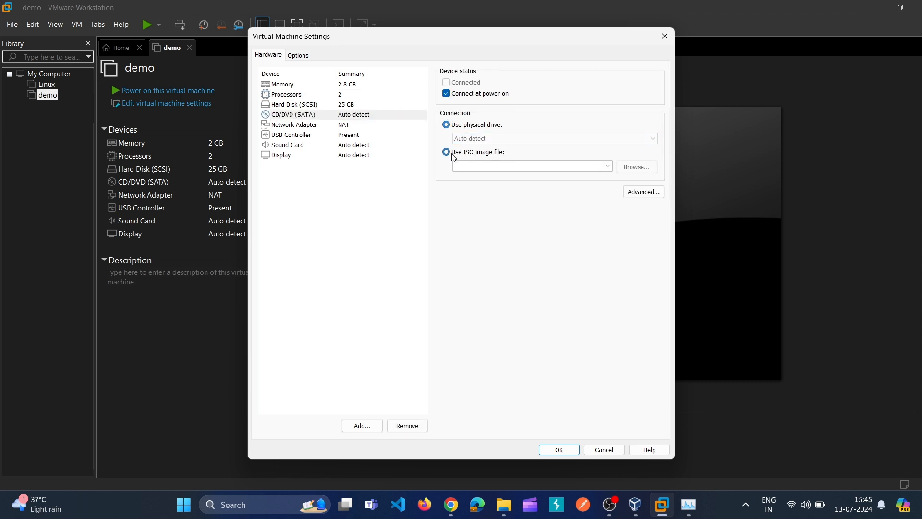
click(637, 167)
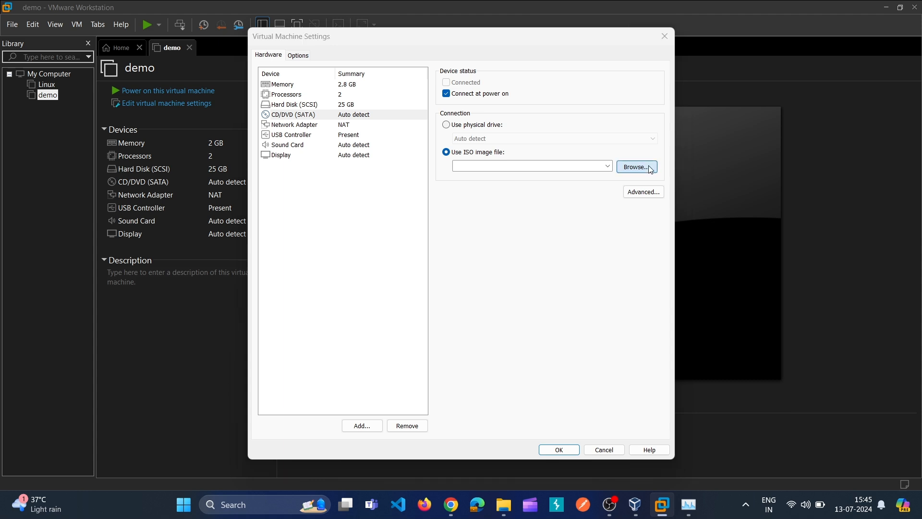
click(422, 82)
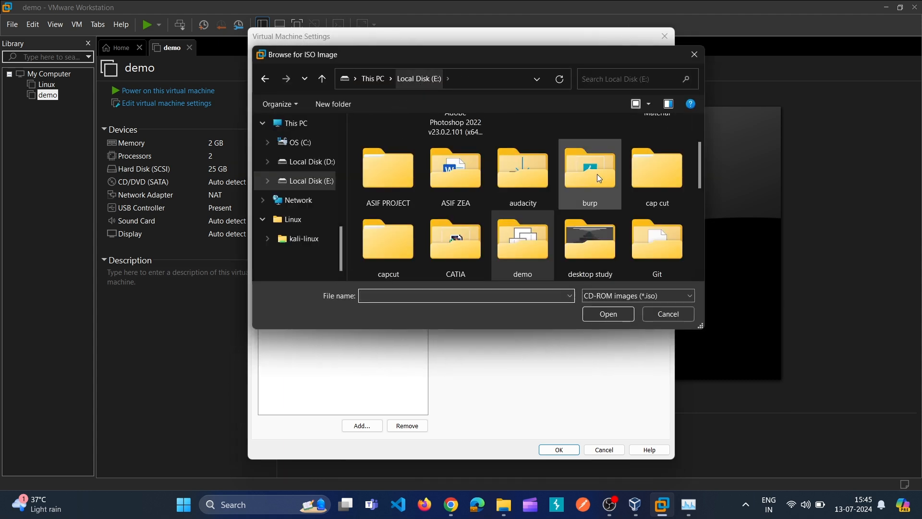
scroll(699, 178, down, 3)
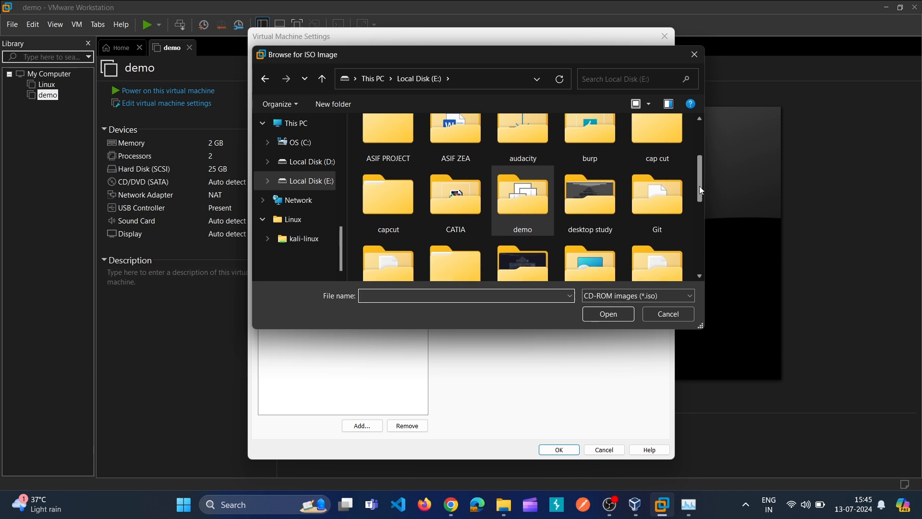
double_click(473, 177)
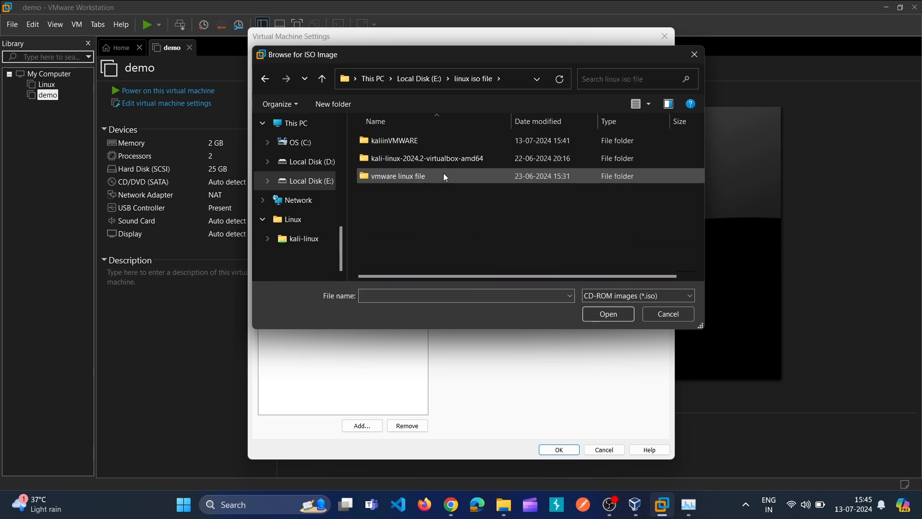
double_click(443, 176)
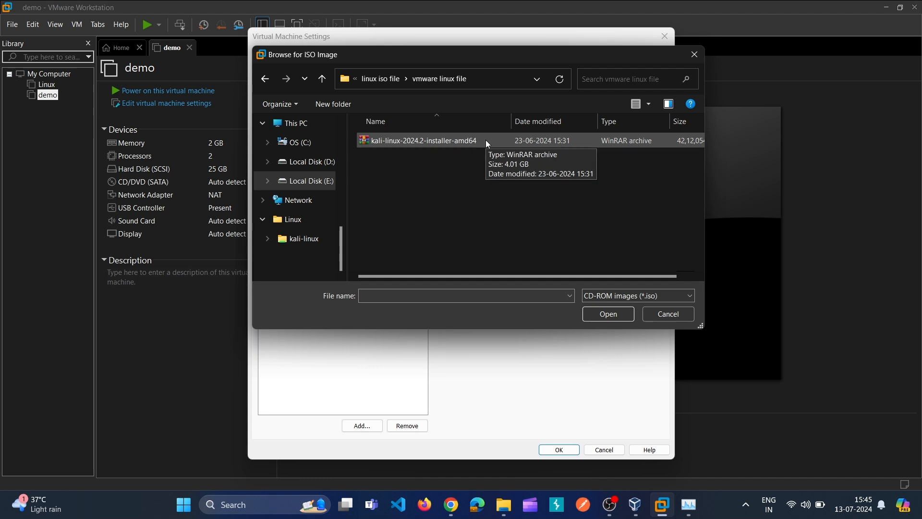
click(486, 139)
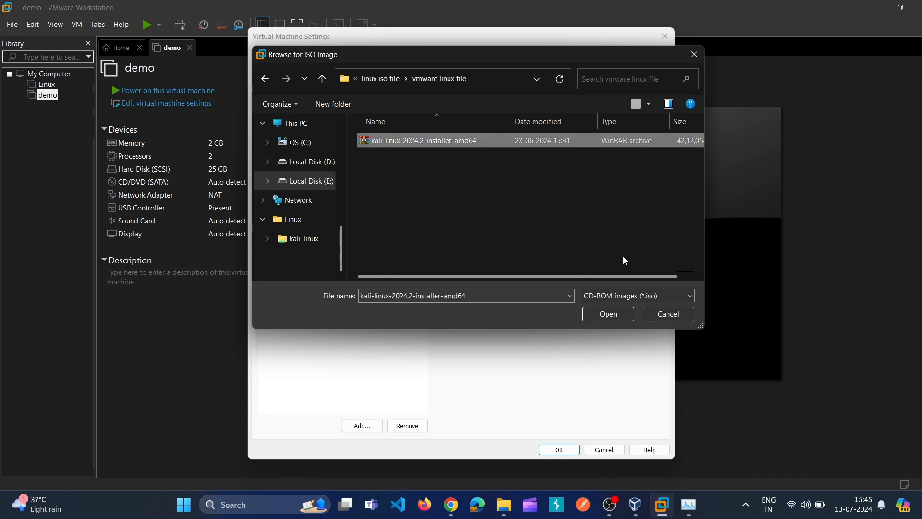
click(615, 312)
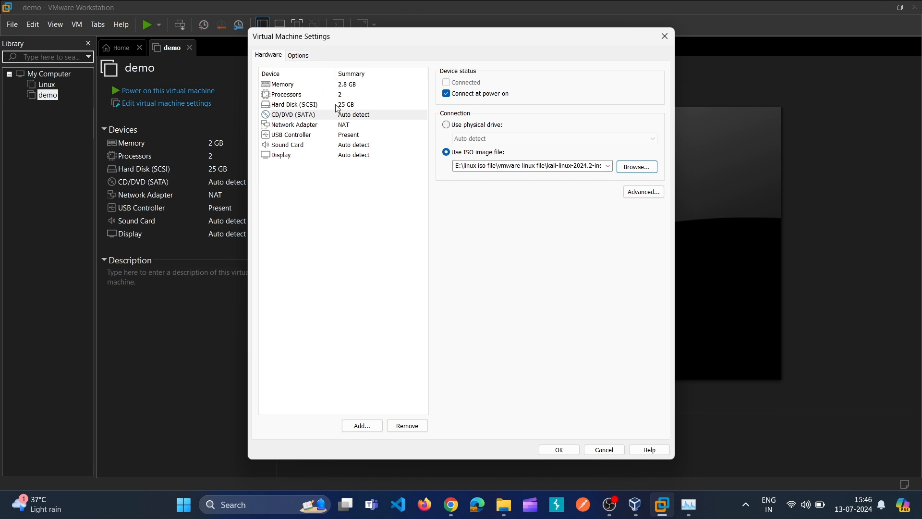
click(339, 125)
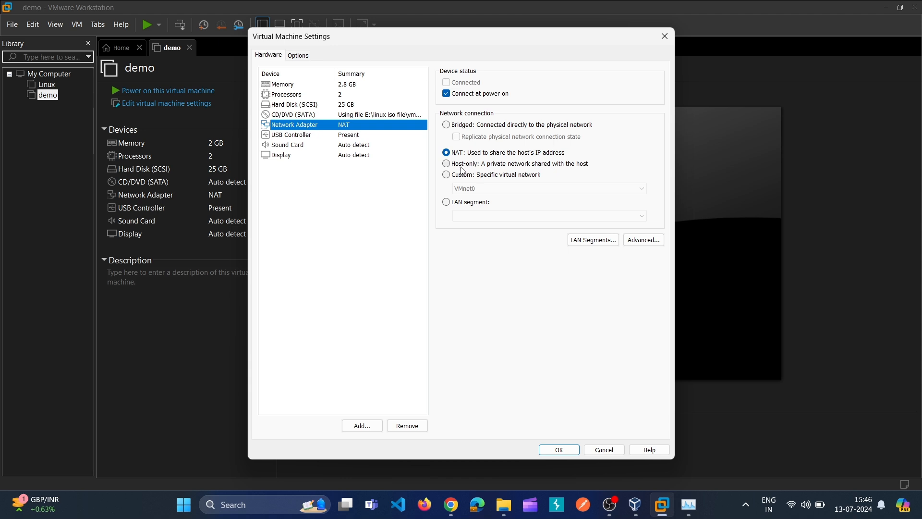
Step: Keep the network adapter on NAT and apply the demo VM's settings with OK
click(554, 448)
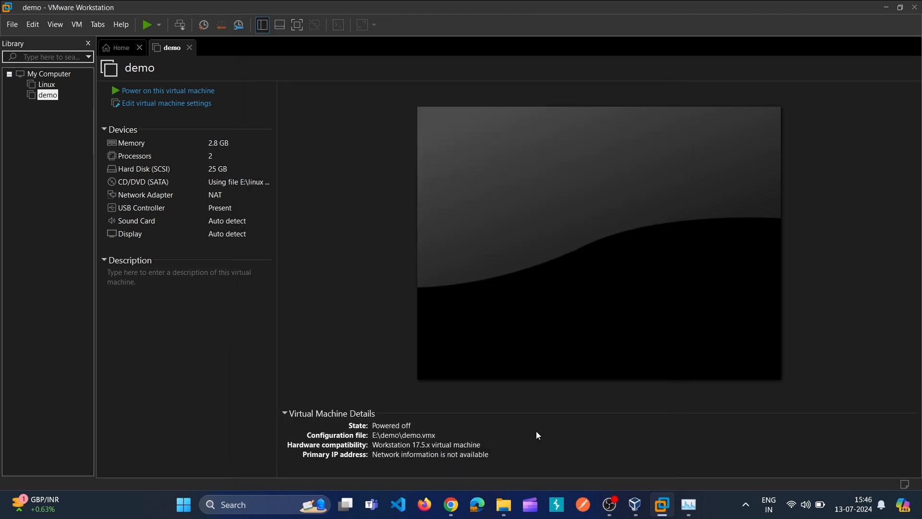
Step: Power on the demo VM and launch Kali's Graphical install option
click(191, 92)
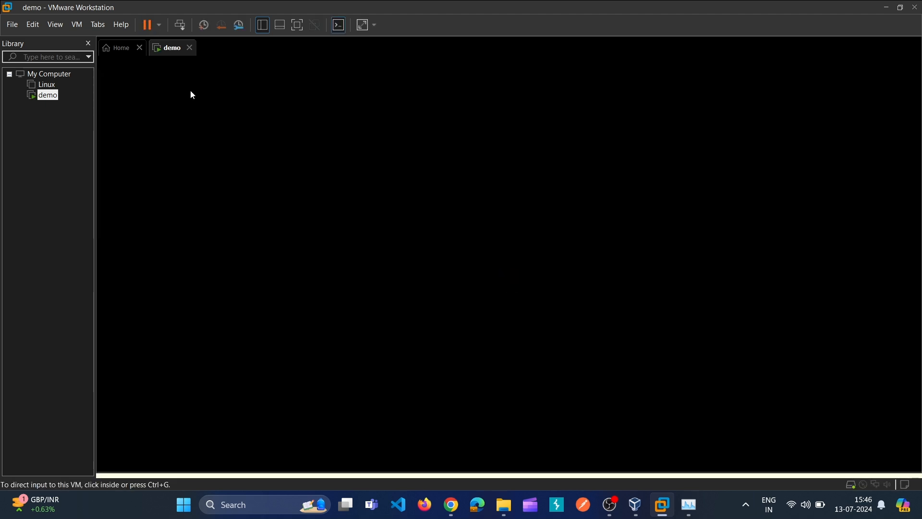
click(462, 244)
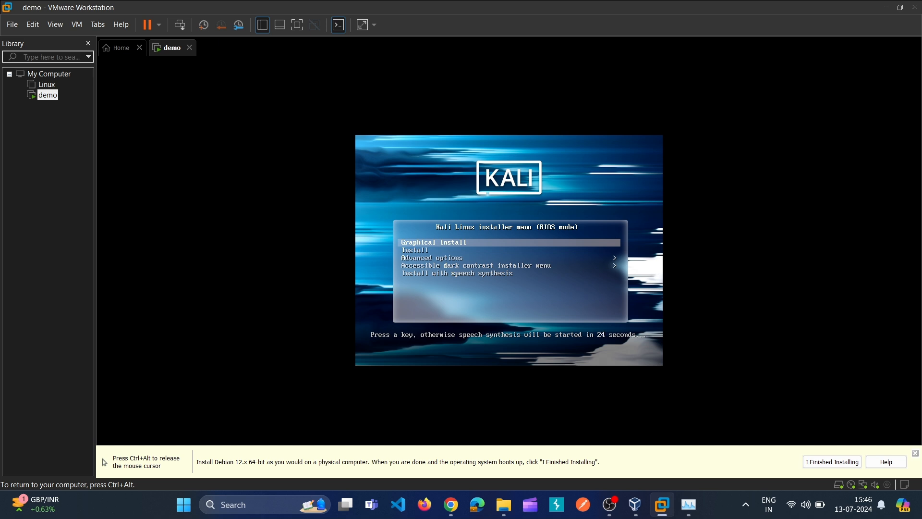
key(Return)
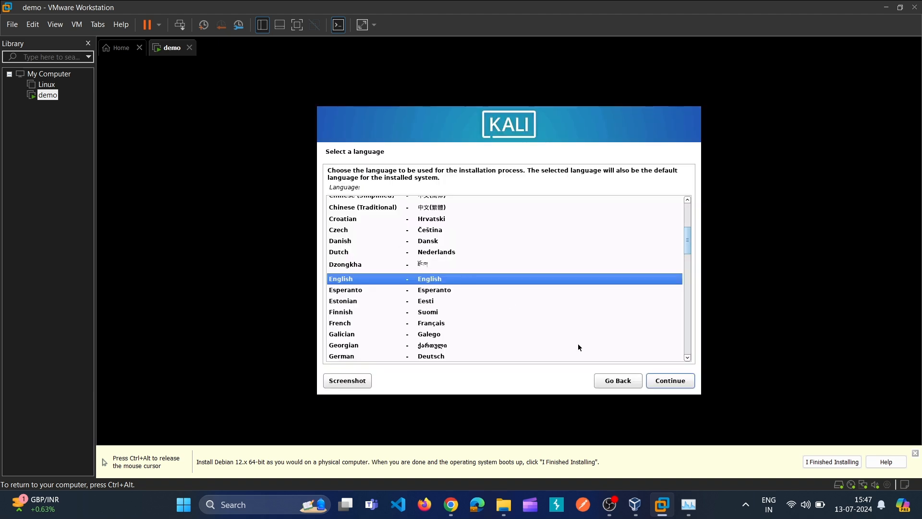
Step: Accept English, United States, and the American English keymap in the Kali installer
click(679, 380)
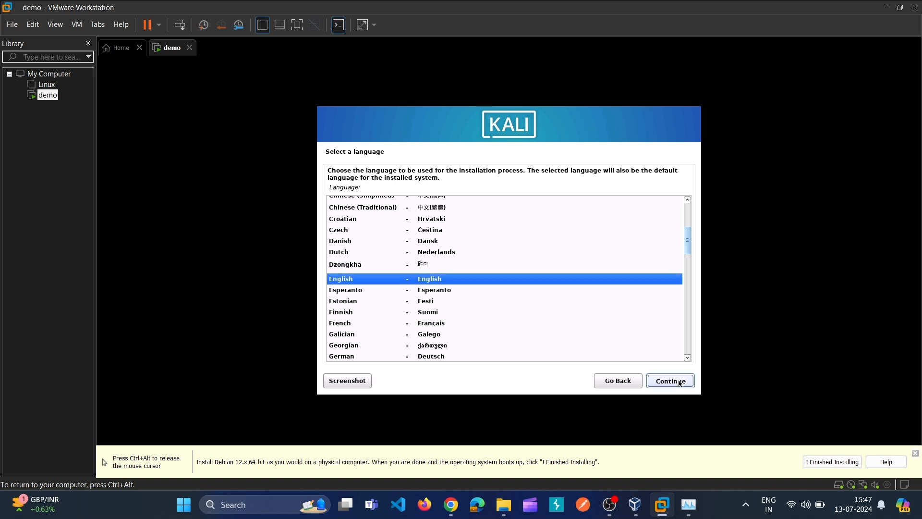
click(669, 384)
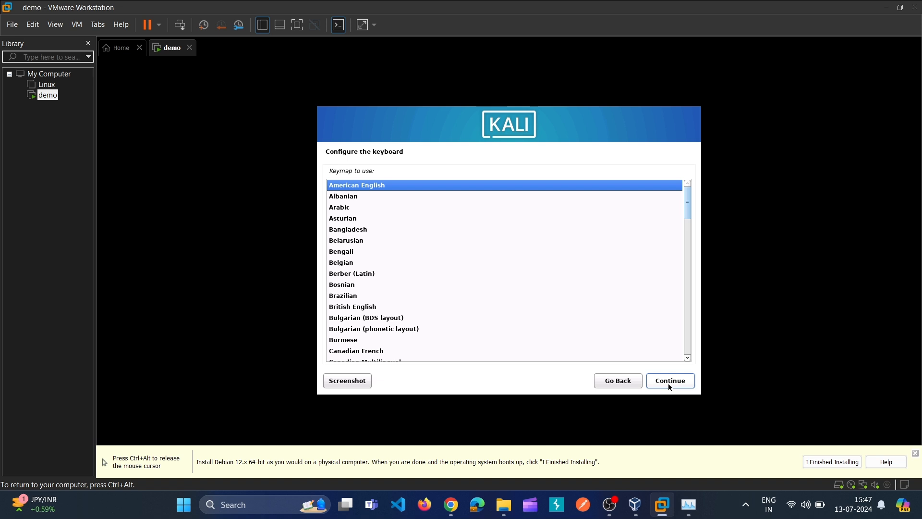
click(669, 384)
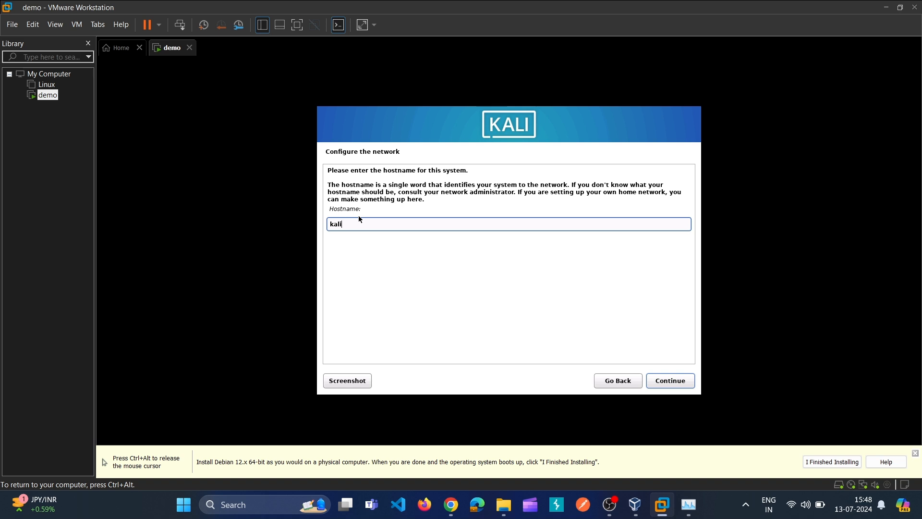
Step: Accept 'kali' as the hostname and leave the domain name empty
key(ctrl+alt)
click(667, 396)
click(668, 382)
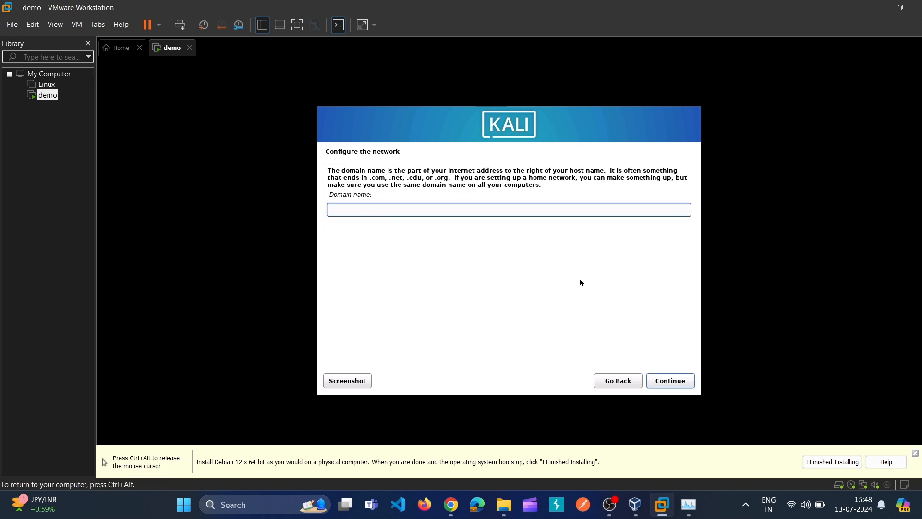
click(667, 384)
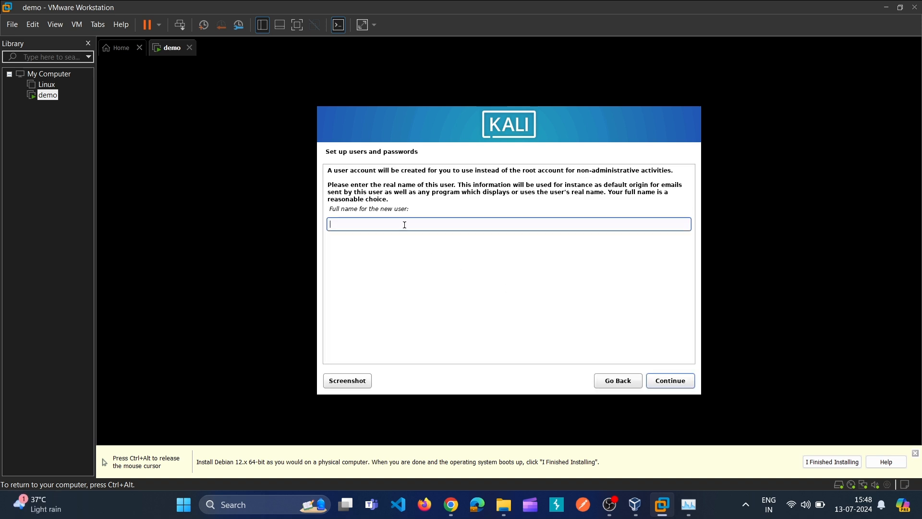
Step: Enter 'kali' as the new user's full name and accept 'kali' as the username
text(kali)
key(Return)
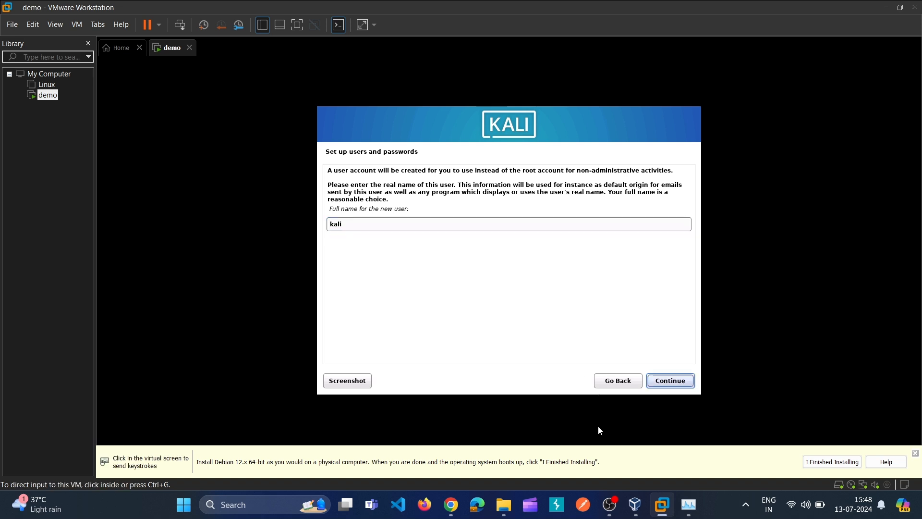
click(670, 381)
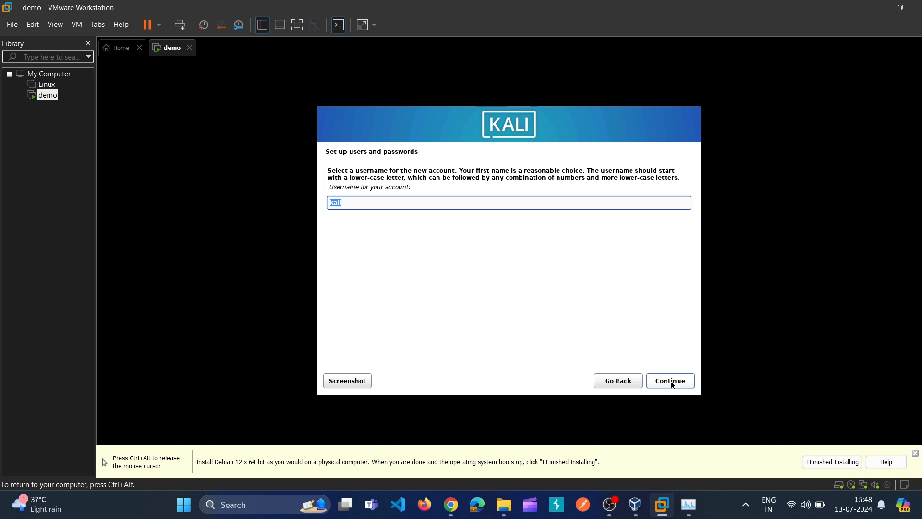
click(387, 204)
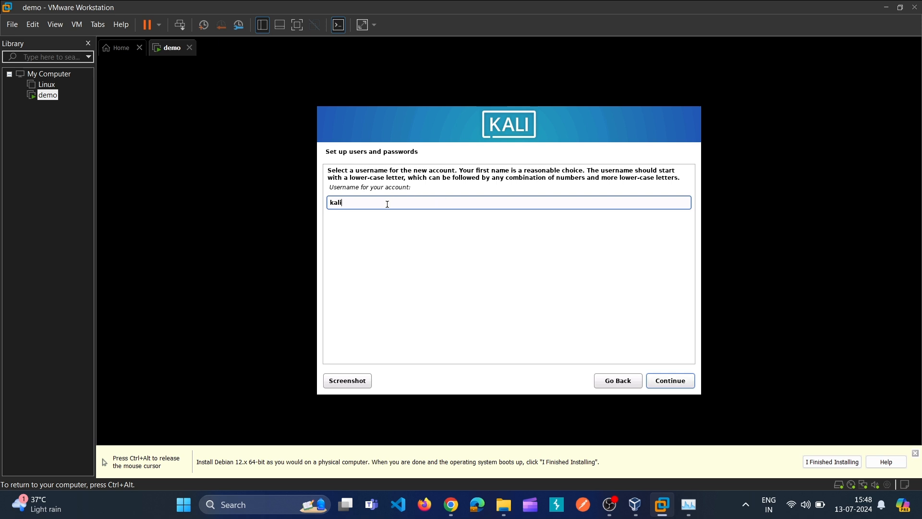
click(675, 382)
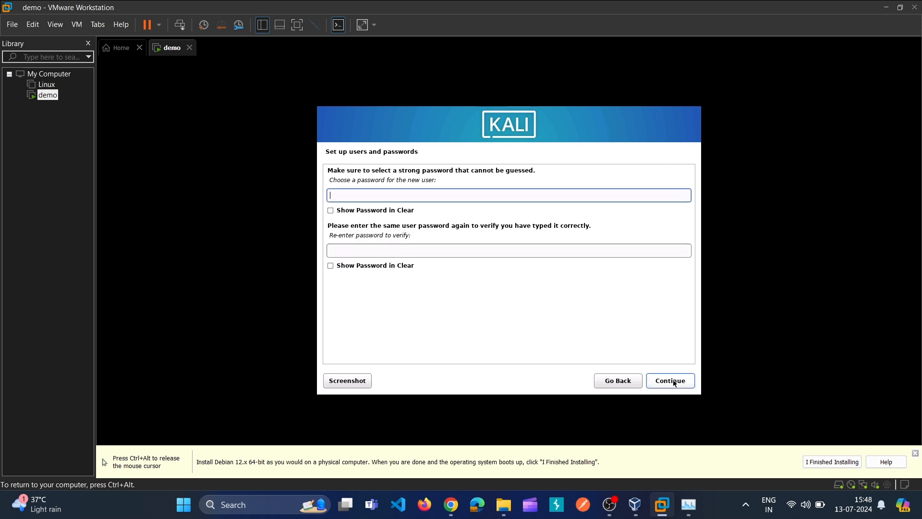
Step: Enter the new user's password and confirm it
text(kali)
key(Tab)
text(kali)
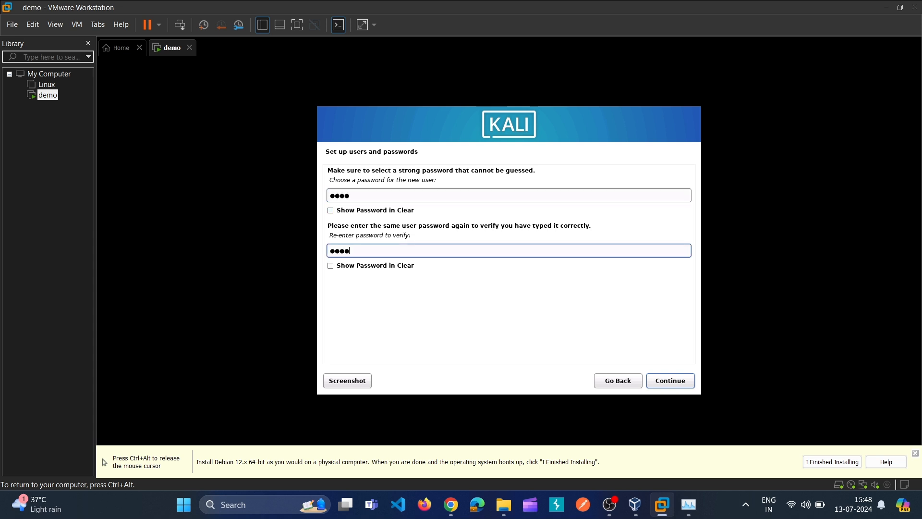
click(684, 383)
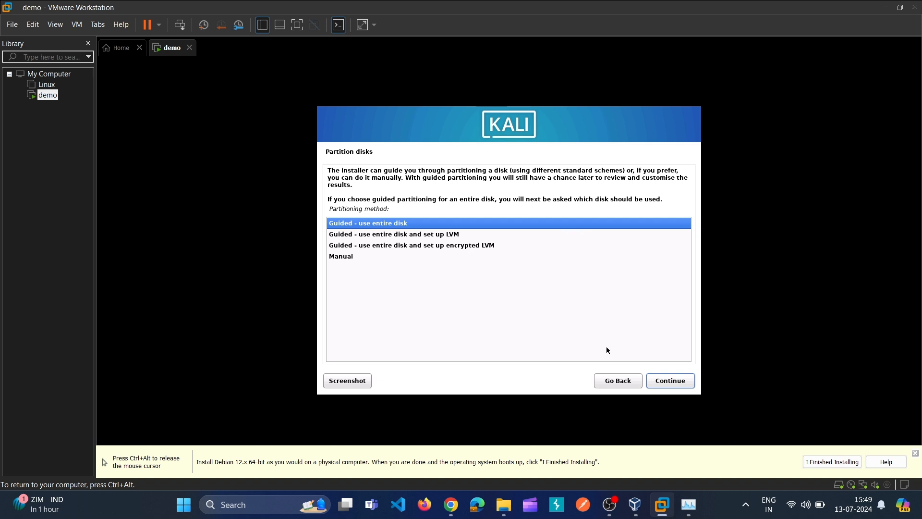
Step: Use guided partitioning of the entire sda disk with all files in one partition, and write the changes
click(666, 384)
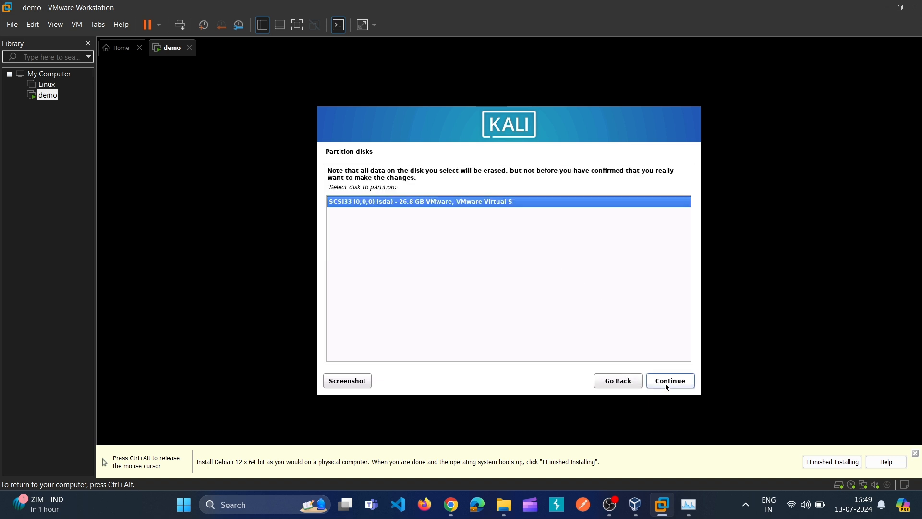
click(665, 384)
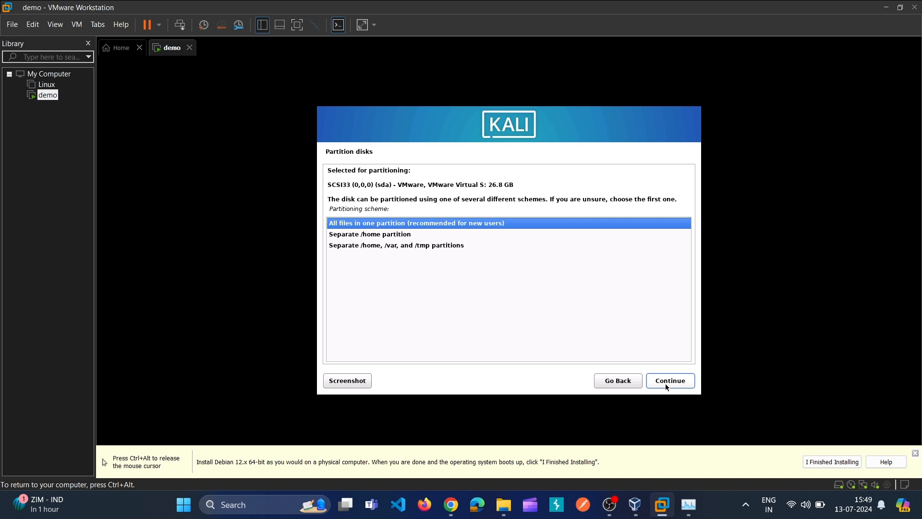
click(666, 384)
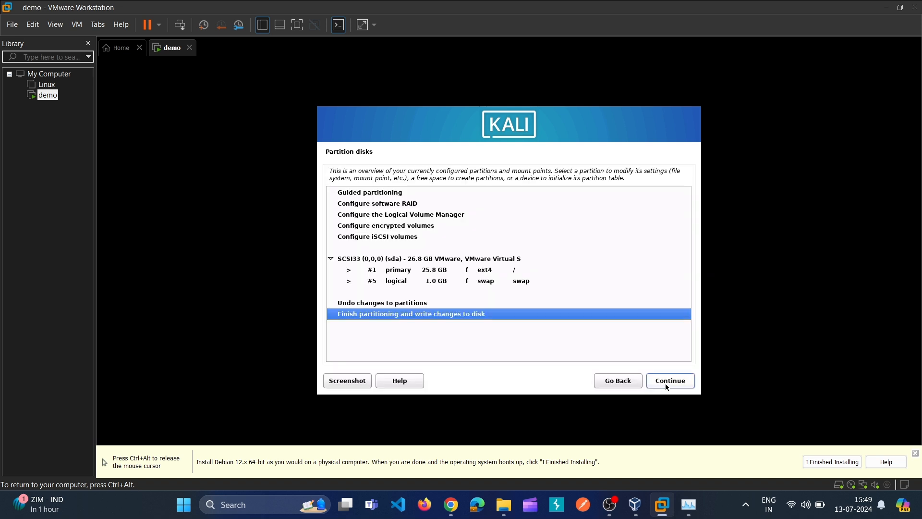
click(666, 386)
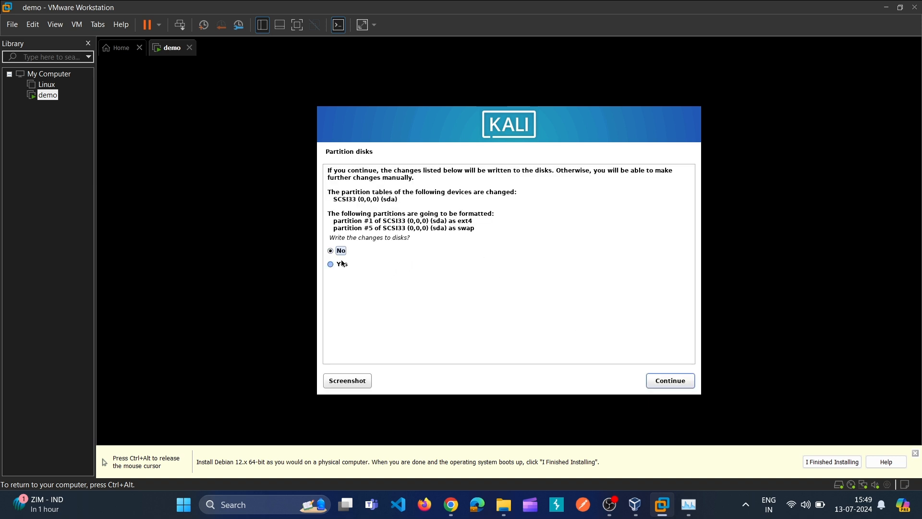
click(349, 265)
click(656, 377)
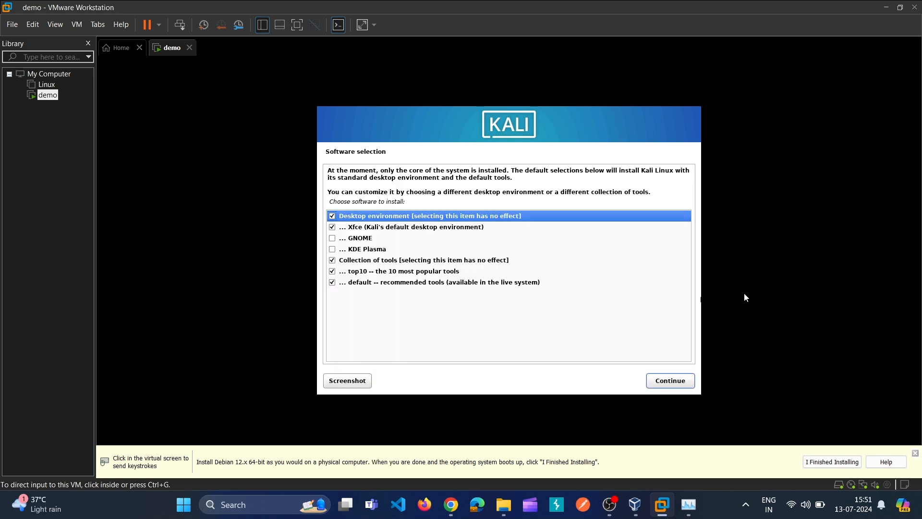
Step: Install the default software selection, then install GRUB onto /dev/sda
click(745, 294)
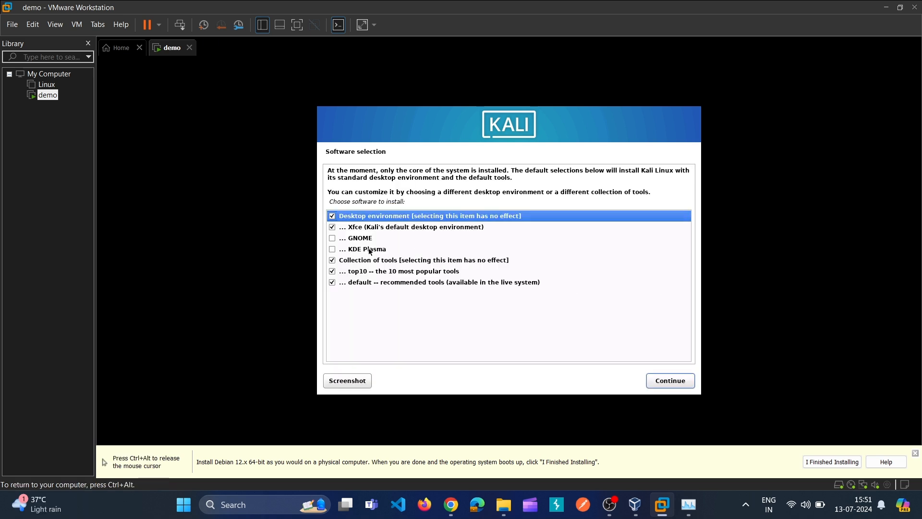
click(692, 377)
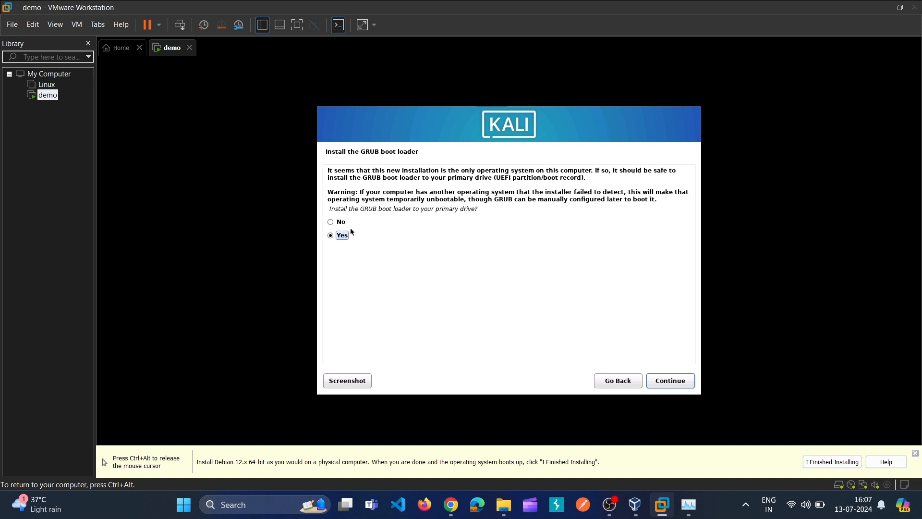
click(679, 382)
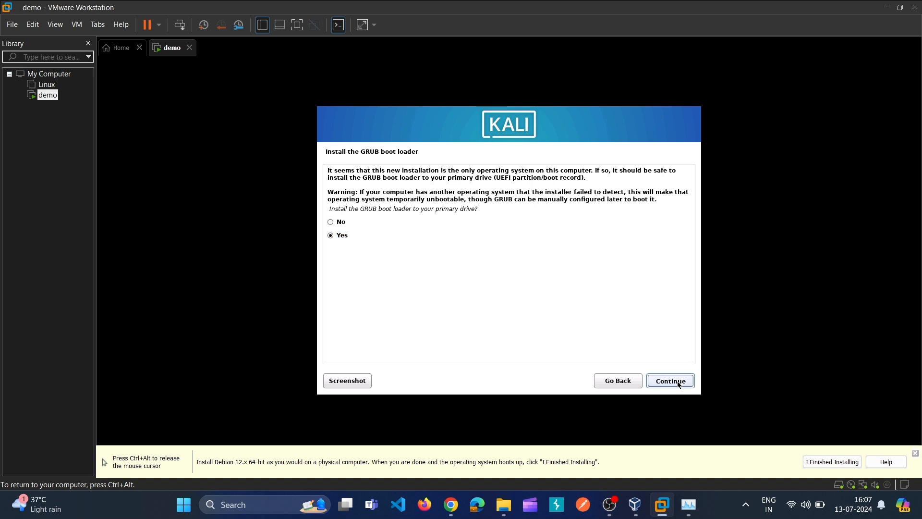
key(Down)
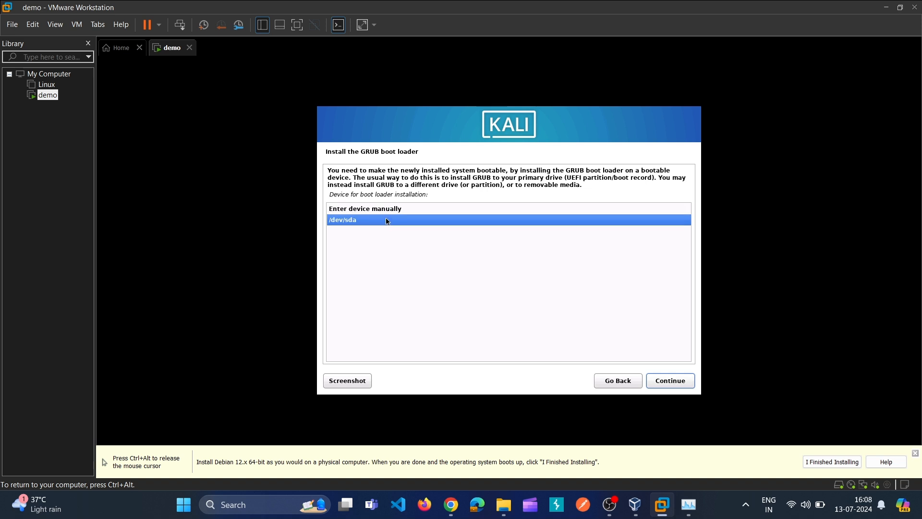
click(679, 384)
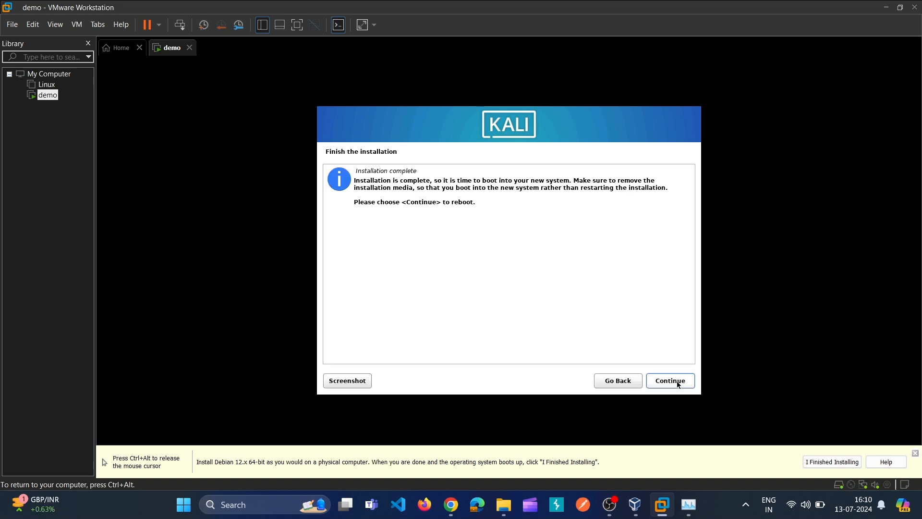
Step: Reboot the installed Kali system and log in as user 'kali' with the account password
click(678, 383)
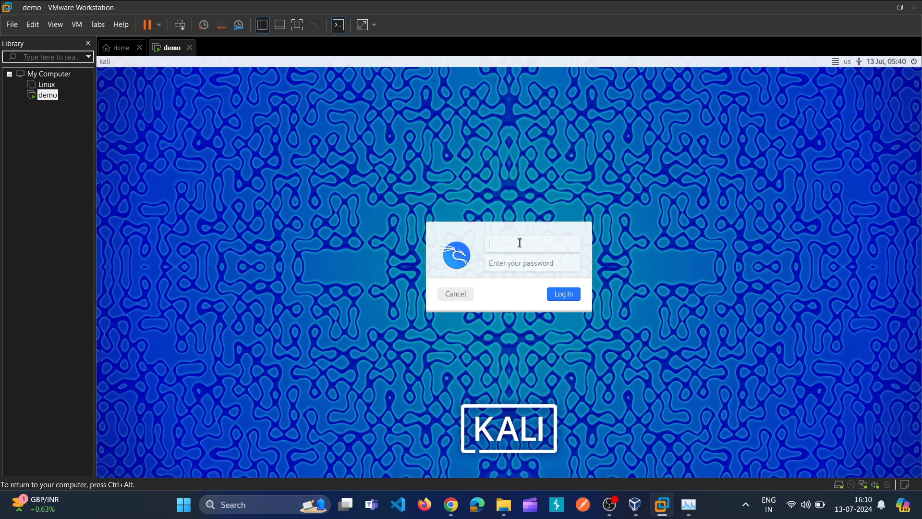
text(kali)
key(Tab)
text(kali)
key(Return)
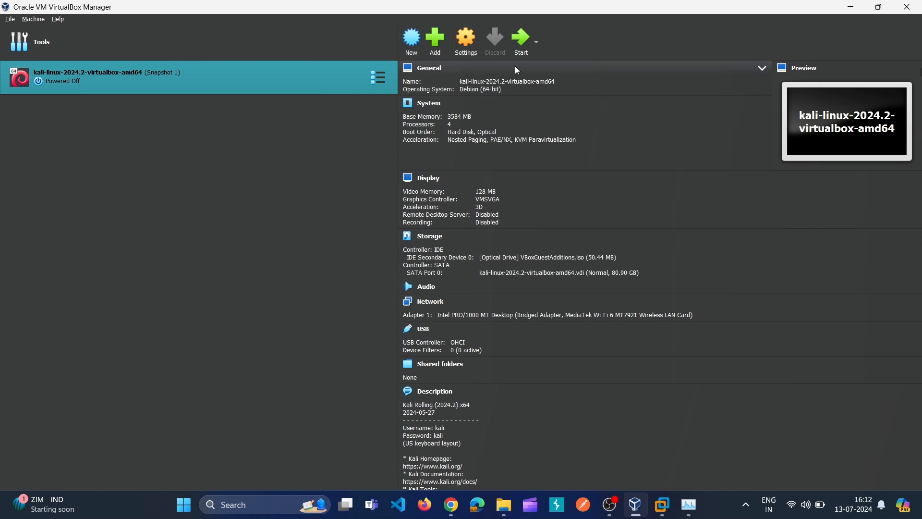
Step: Start a new VM named LINUX with type Linux and version Debian 12 Bookworm (64-bit)
click(414, 48)
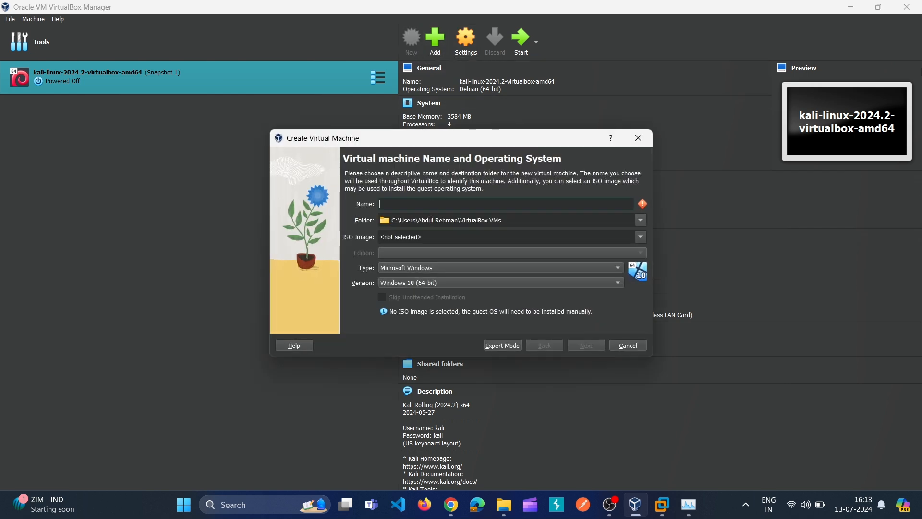
text(LINUX)
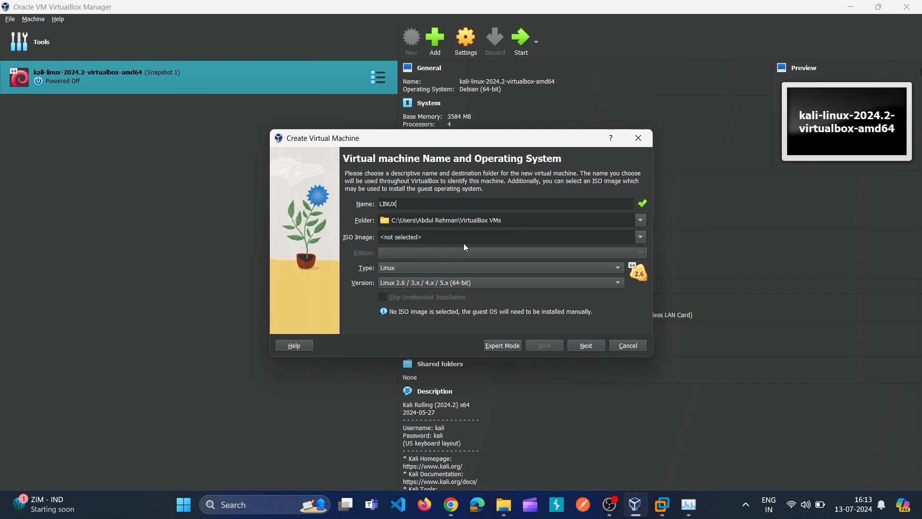
click(428, 271)
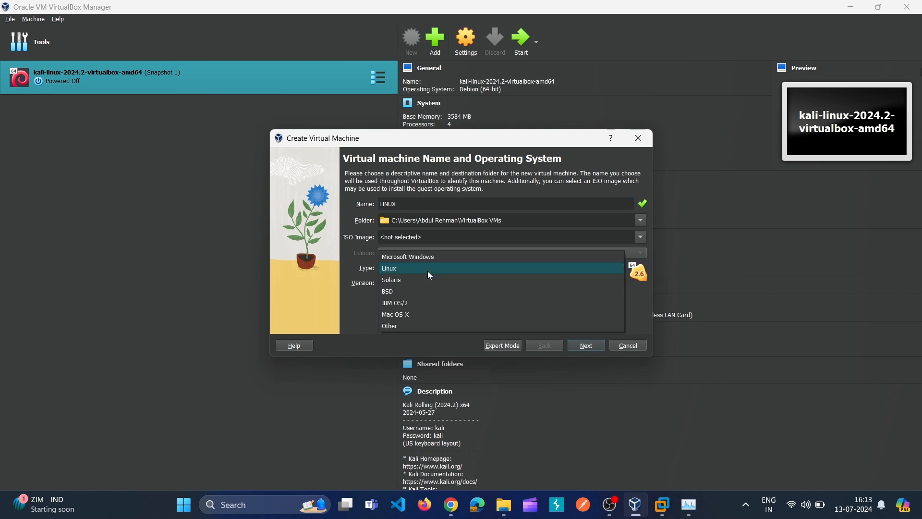
click(428, 271)
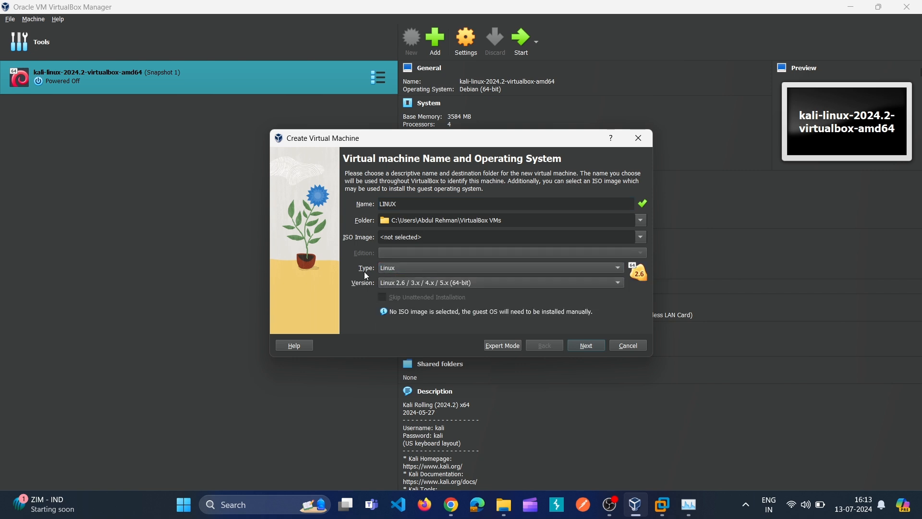
click(410, 287)
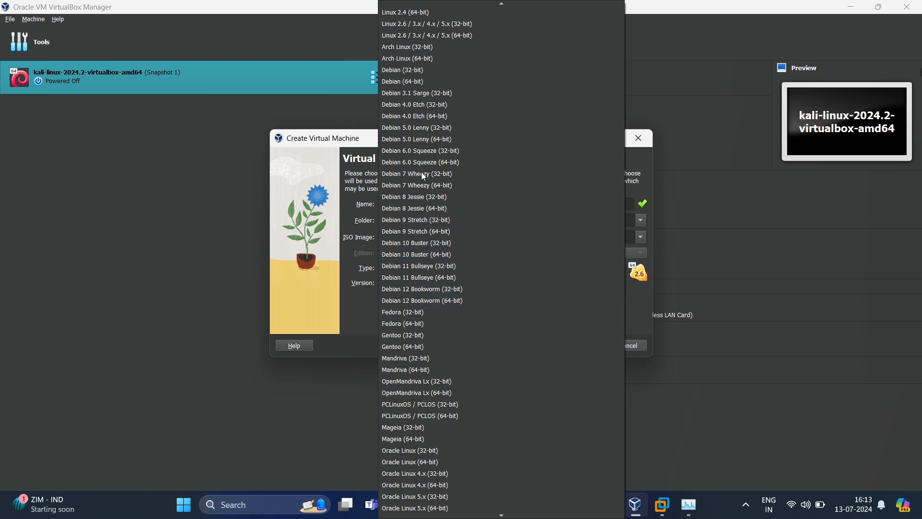
click(440, 304)
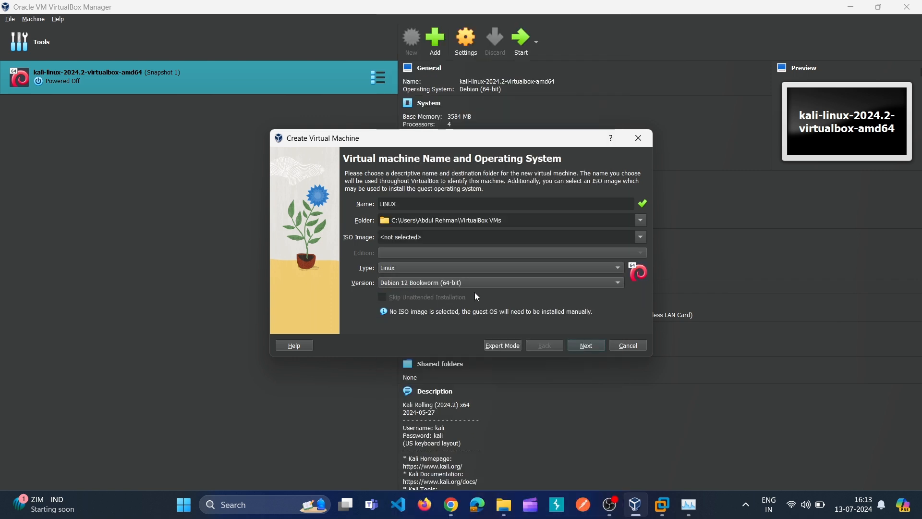
click(594, 348)
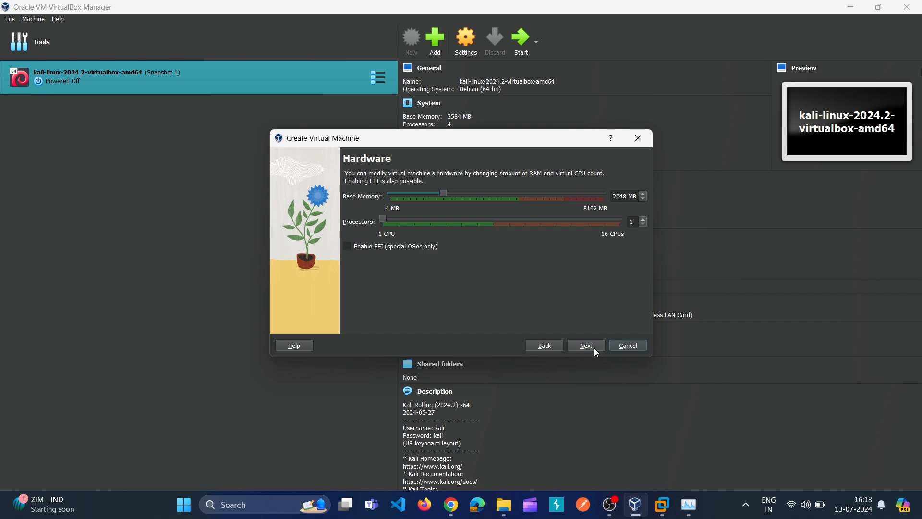
Step: Set base memory to 3328 MB, enlarge the virtual disk, and finish creating LINUX
click(480, 196)
click(480, 193)
click(480, 193)
click(480, 193)
click(480, 193)
click(585, 347)
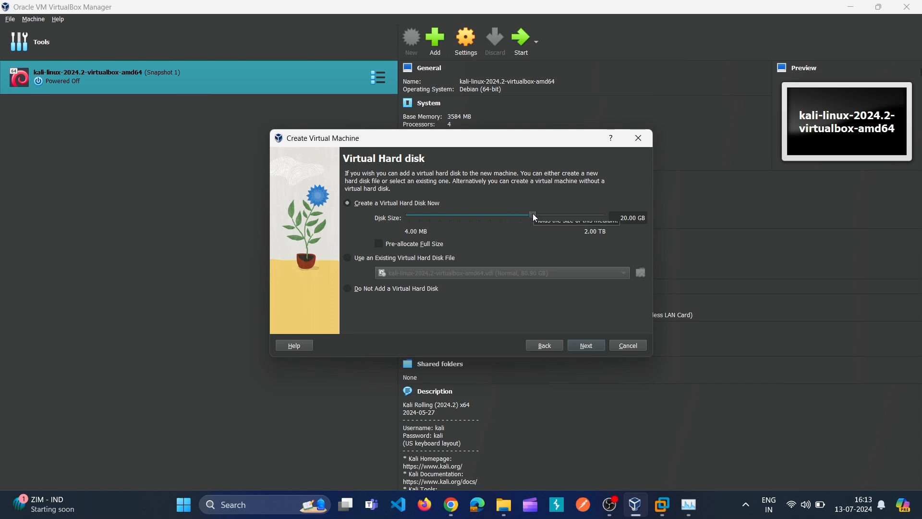
mouse_move(533, 214)
mouse_down()
mouse_move(564, 213)
mouse_move(540, 212)
mouse_up()
key(Return)
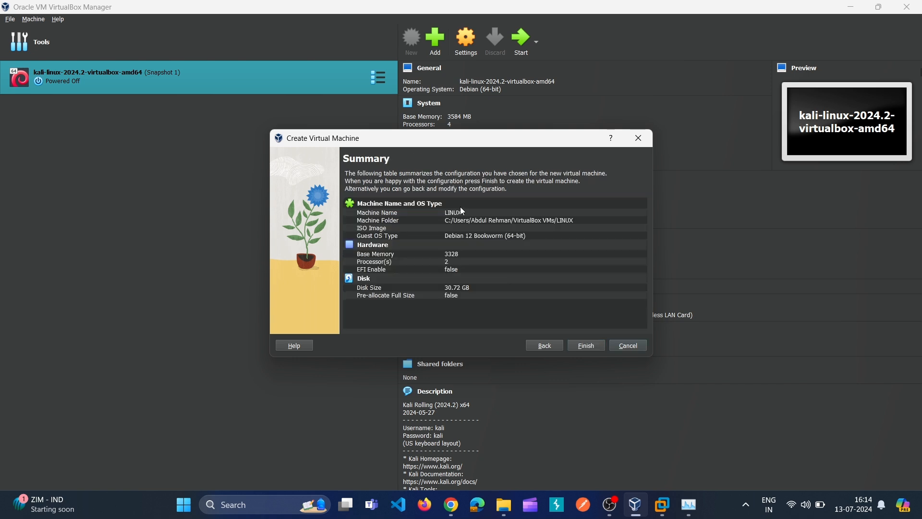
click(586, 347)
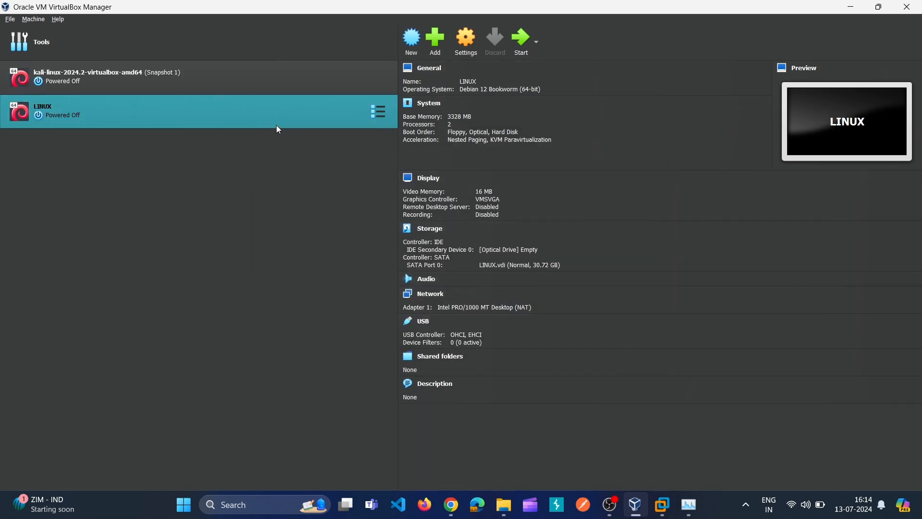
Step: In LINUX's settings, set shared clipboard and drag and drop to Bidirectional
click(466, 48)
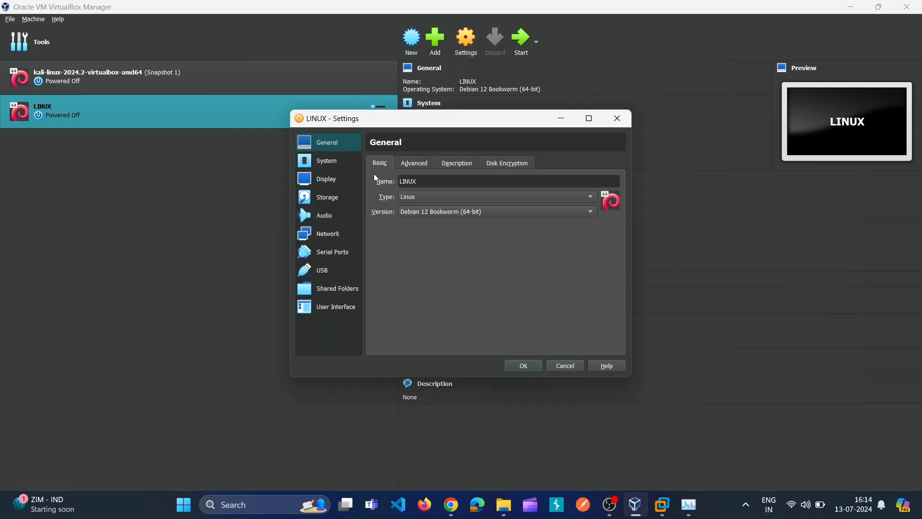
click(403, 164)
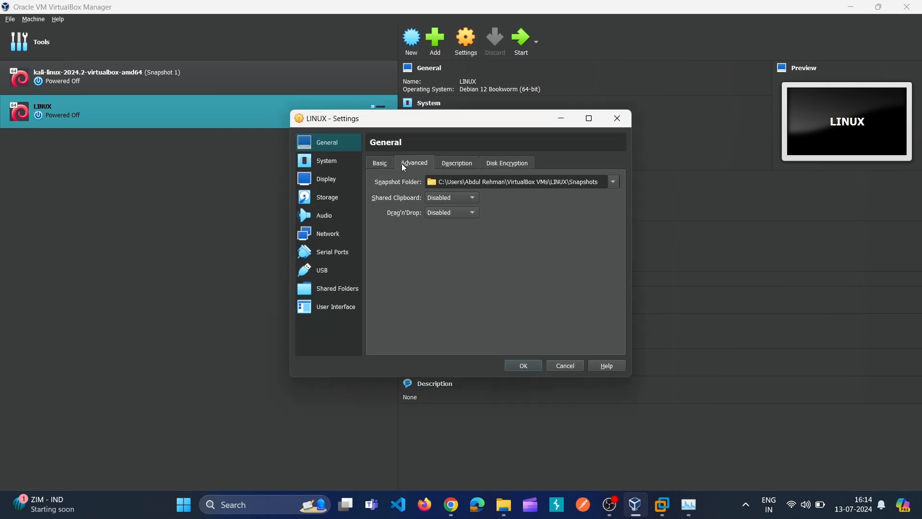
click(449, 200)
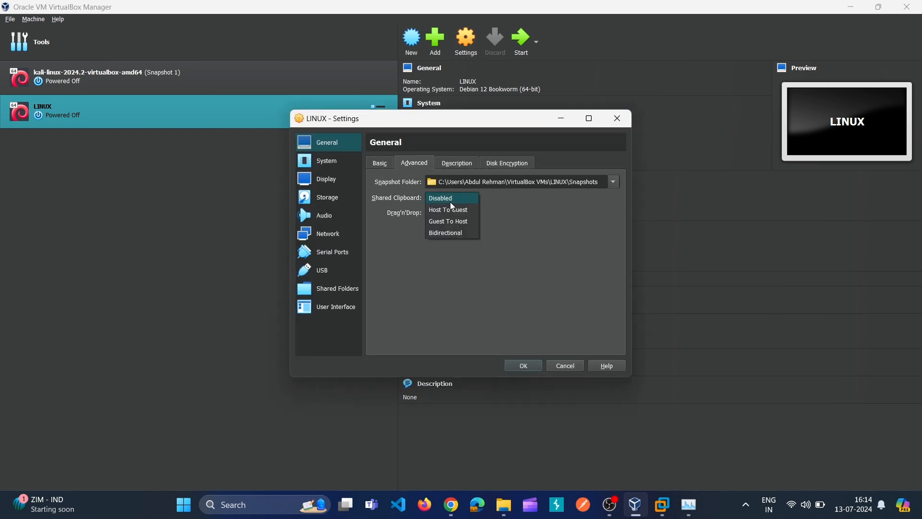
click(447, 233)
click(450, 212)
key(Escape)
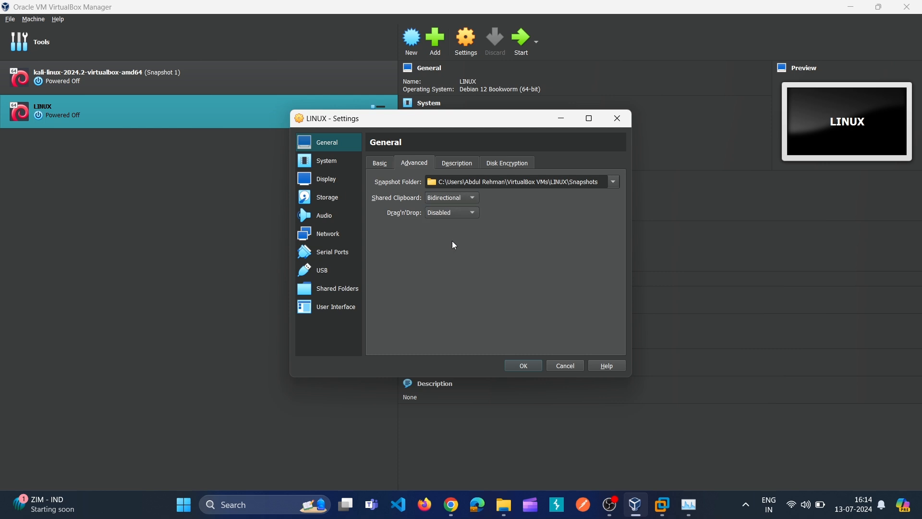
click(463, 212)
click(440, 251)
Step: Review the description, disk encryption, processor and acceleration settings
click(466, 166)
click(505, 164)
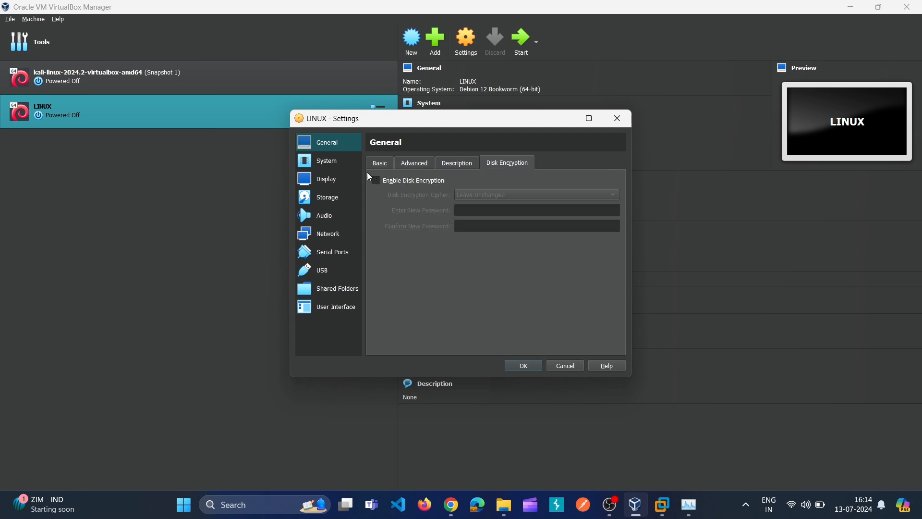
click(332, 162)
click(442, 168)
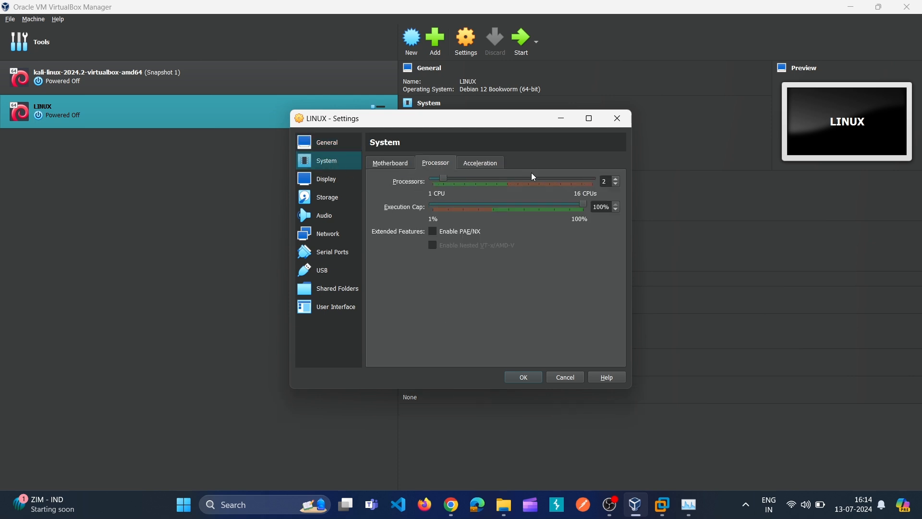
click(482, 162)
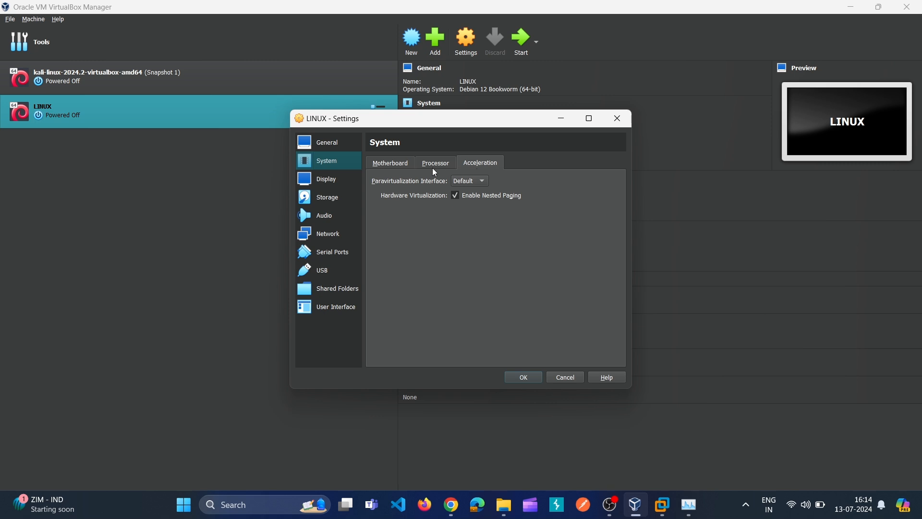
Step: Enable 3D acceleration and raise video memory to 128 MB
click(310, 186)
click(440, 277)
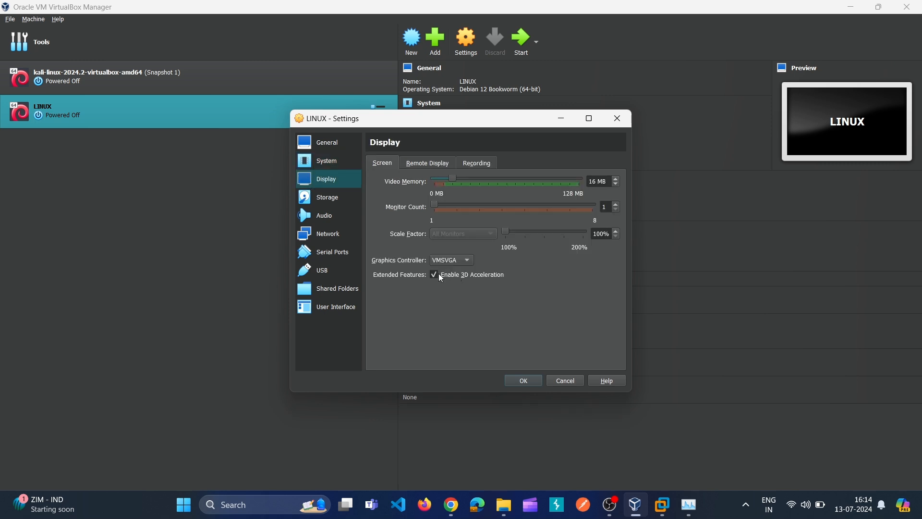
drag(452, 179, 652, 198)
click(328, 212)
Step: Attach kali-linux-2024.2-installer-amd64.iso to the empty optical drive, check Network, and save settings
click(331, 201)
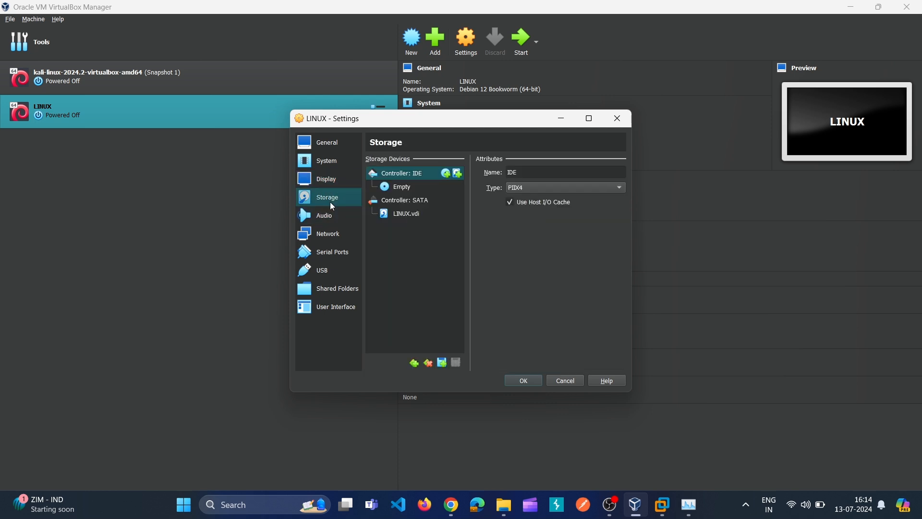
click(399, 188)
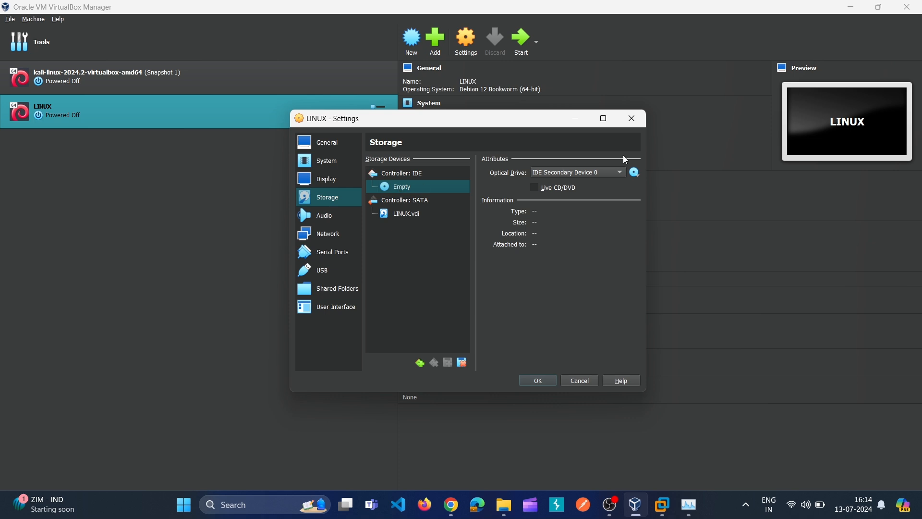
click(635, 174)
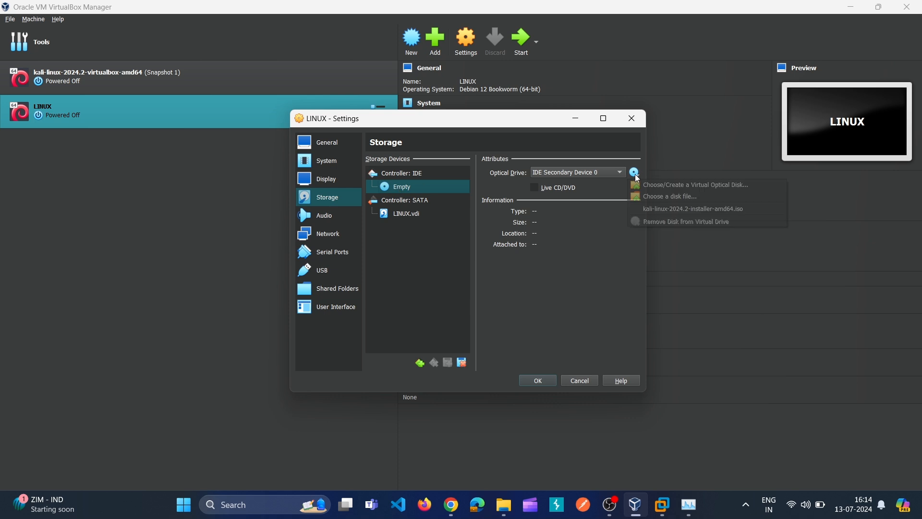
click(653, 195)
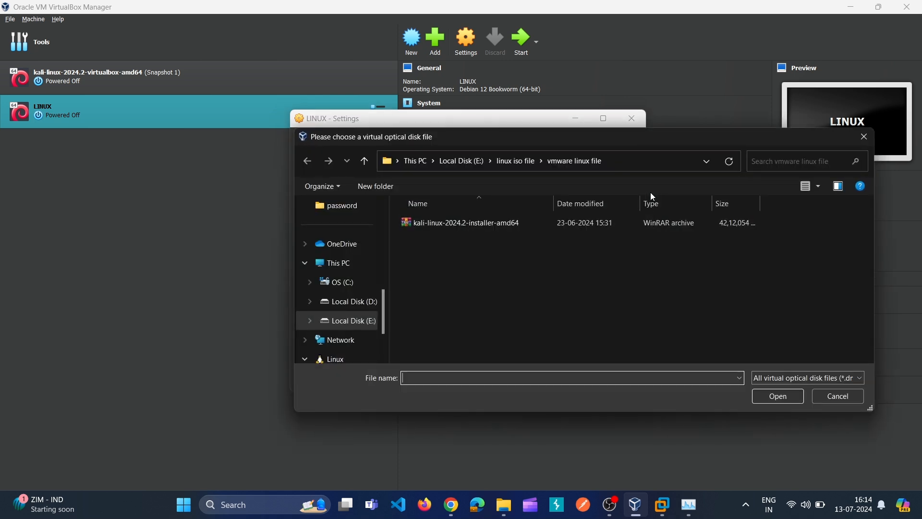
click(489, 223)
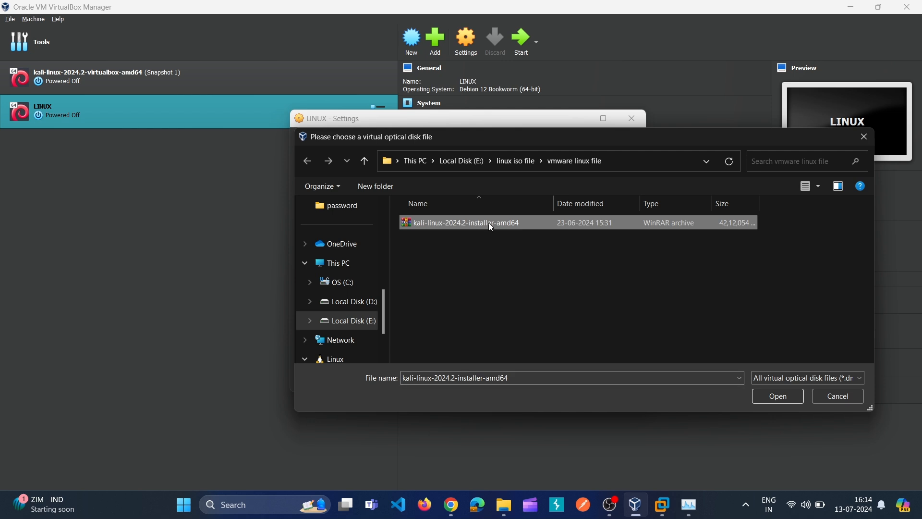
click(783, 396)
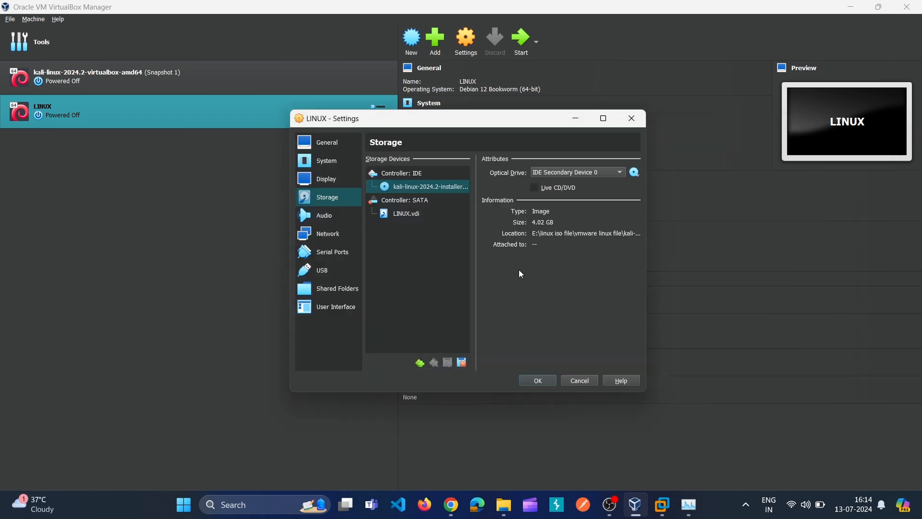
click(333, 237)
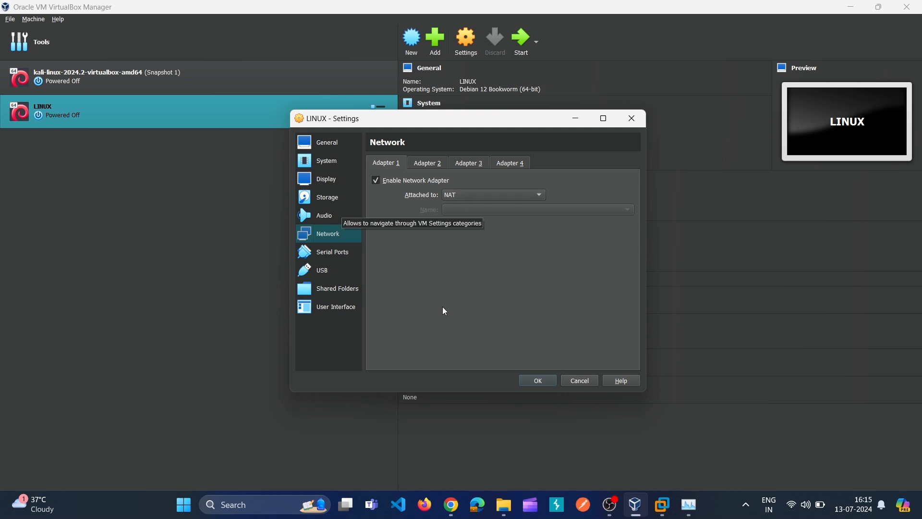
click(538, 380)
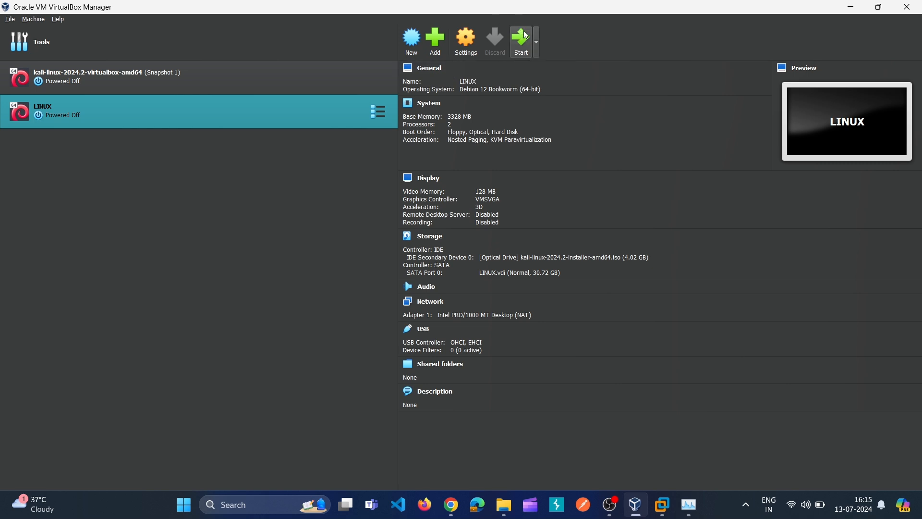
Step: Switch back to VMware Workstation and power on the demo VM
click(663, 513)
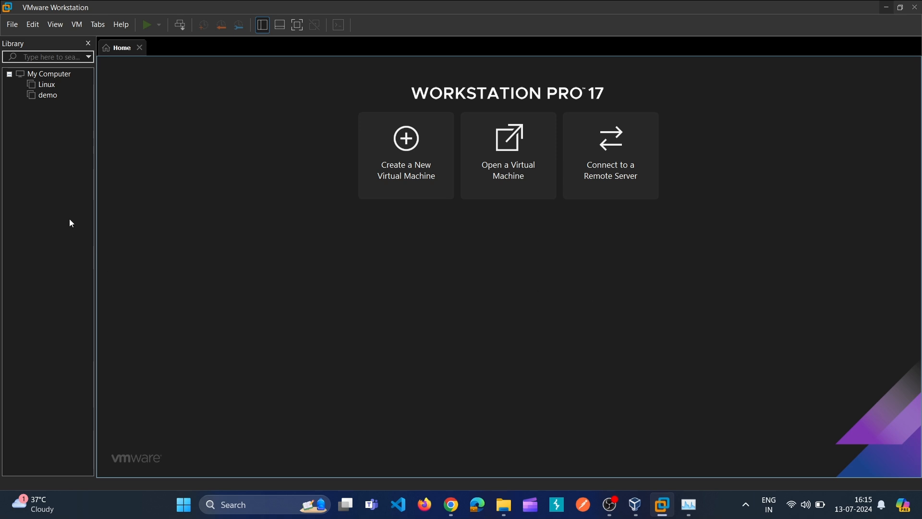
click(39, 98)
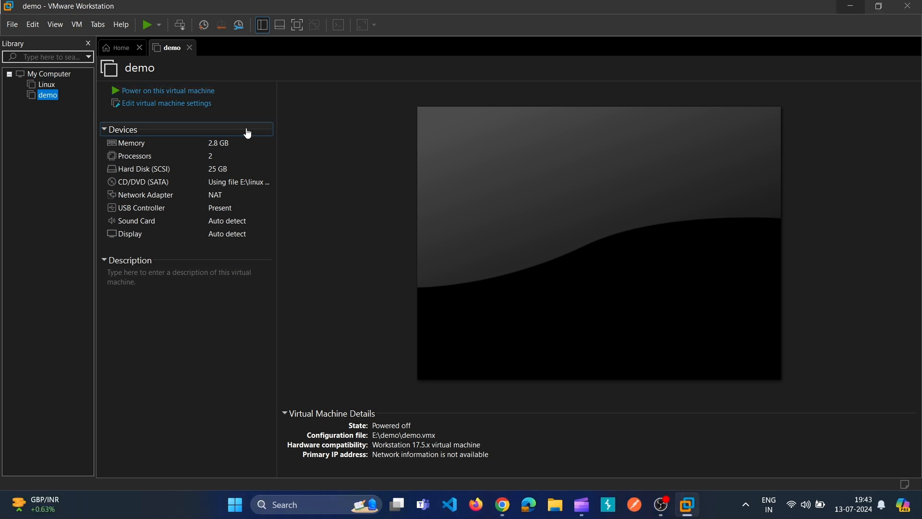
click(182, 93)
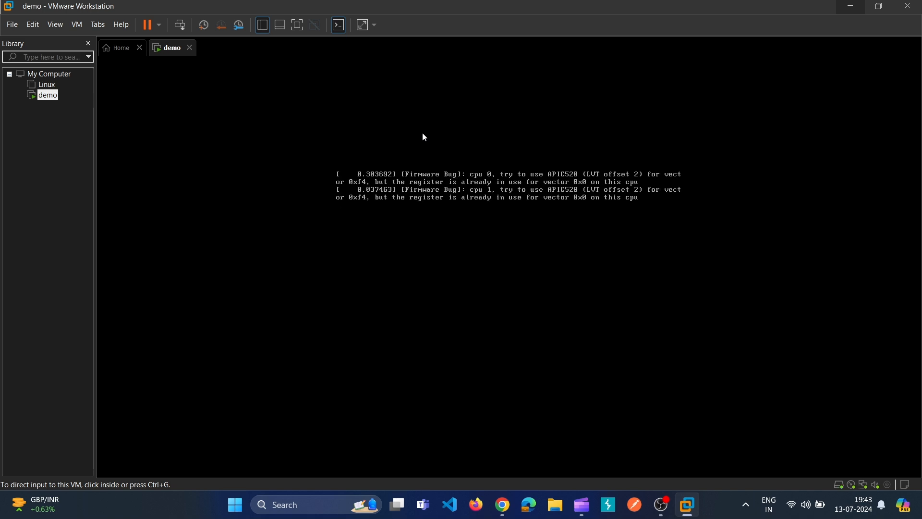
Step: Power off the demo VM stuck at initramfs and view its summary
click(191, 48)
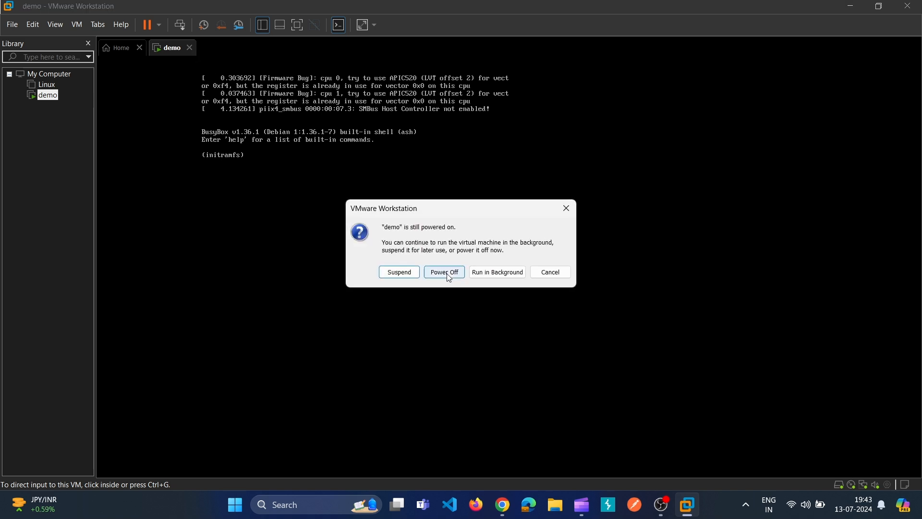
click(566, 209)
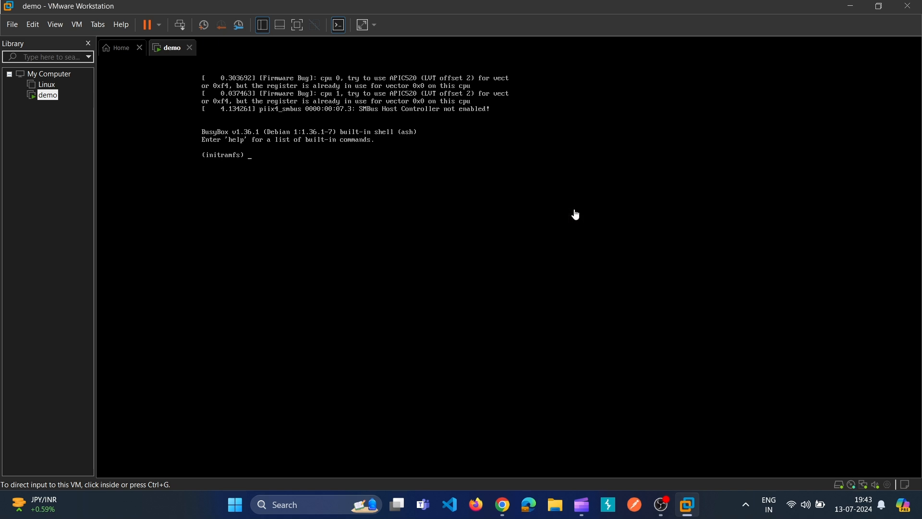
click(190, 48)
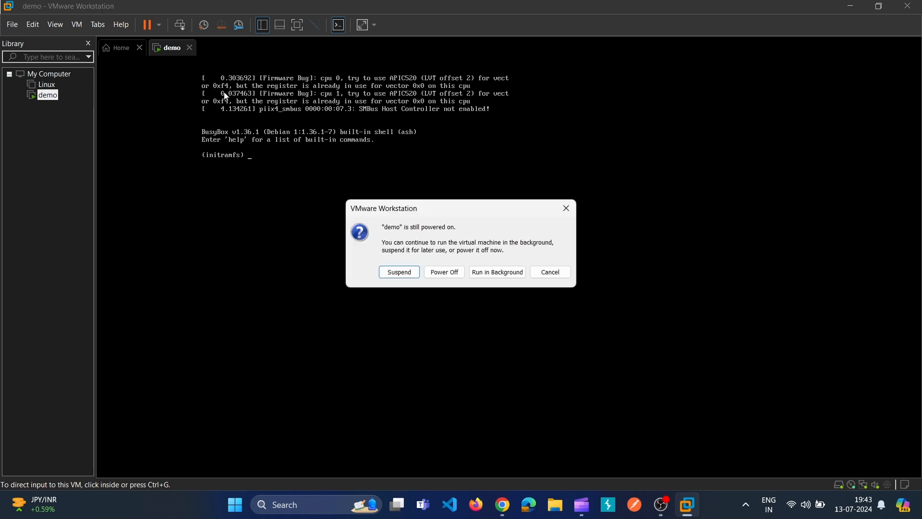
click(445, 272)
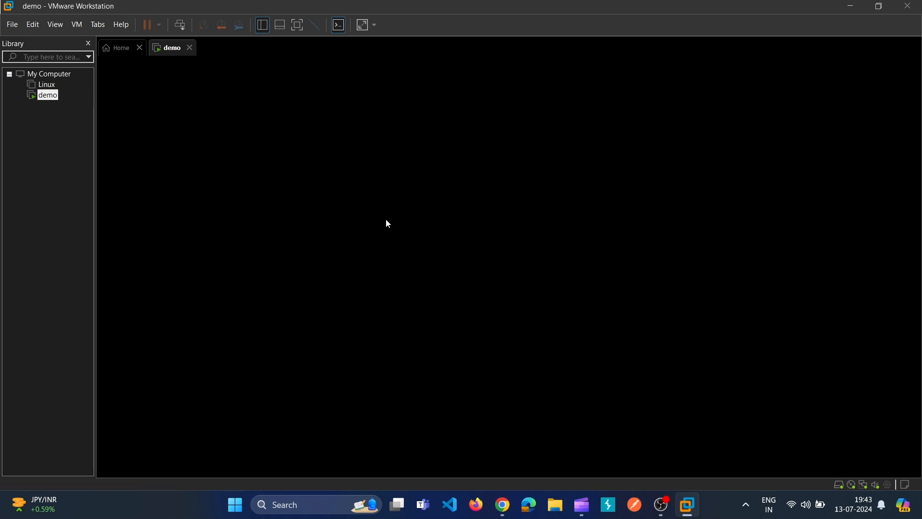
click(63, 99)
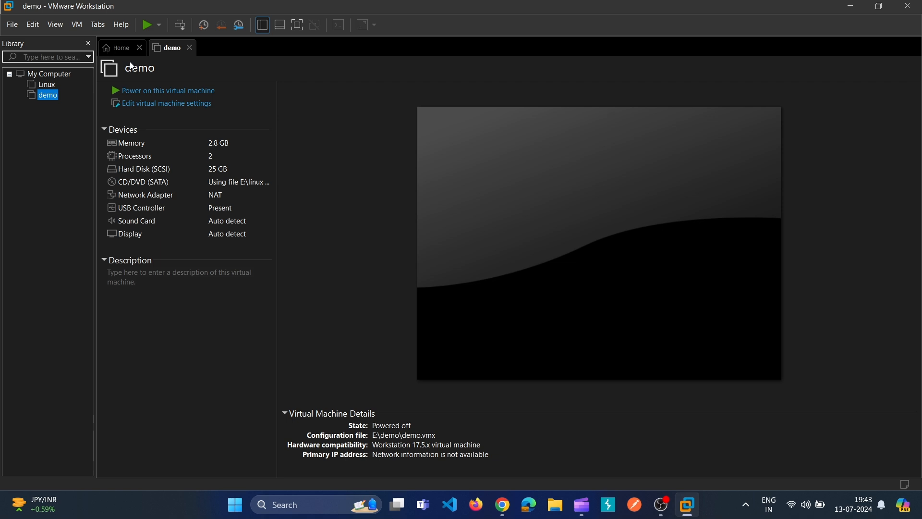
Step: Power on the demo VM again and submit the Kali login
click(149, 97)
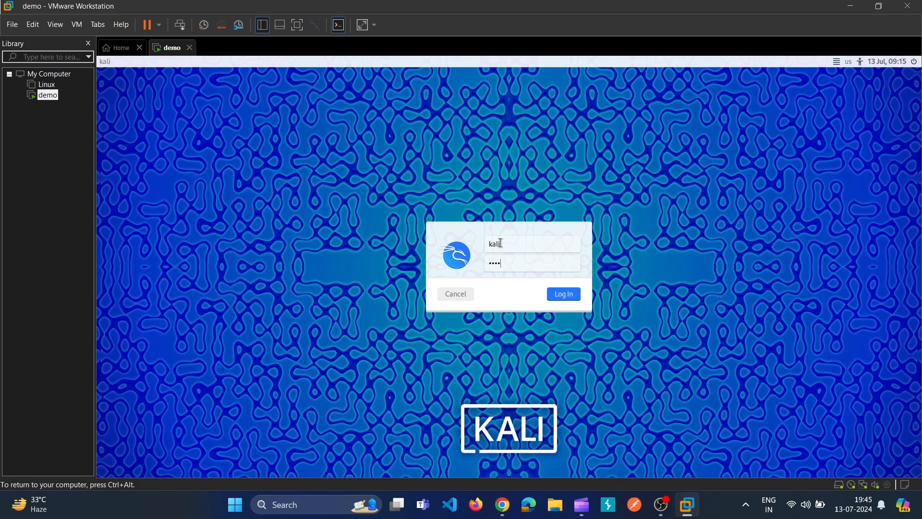
key(Return)
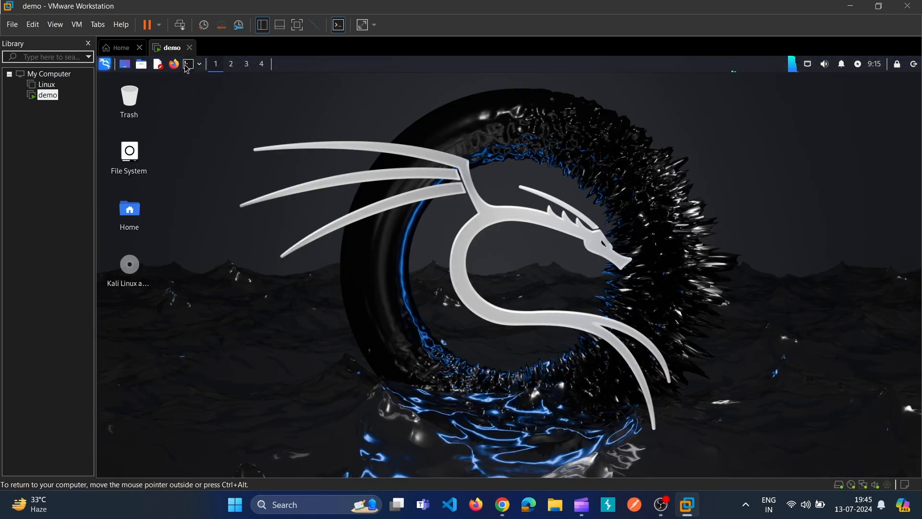
Step: In a new Kali terminal, run 'sudo apt update && sudo apt upgrade' and confirm with y
click(188, 66)
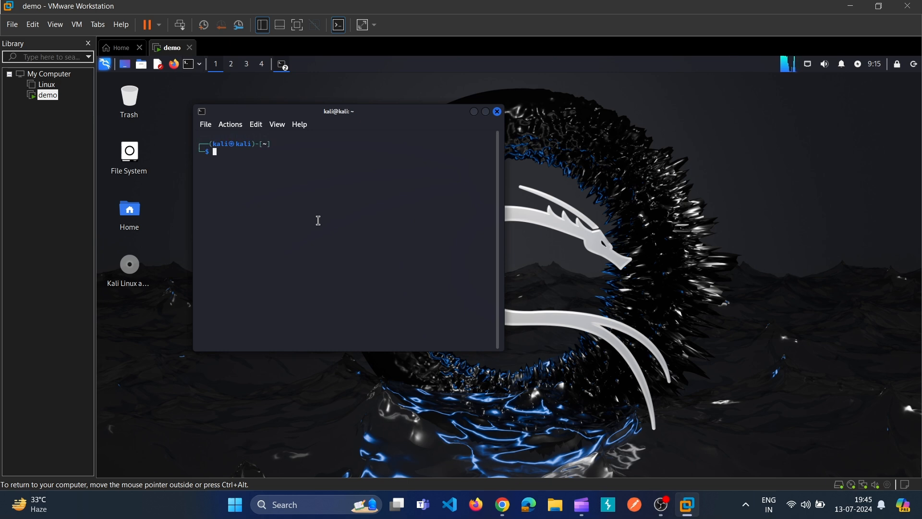
text(sudo)
text( apt up)
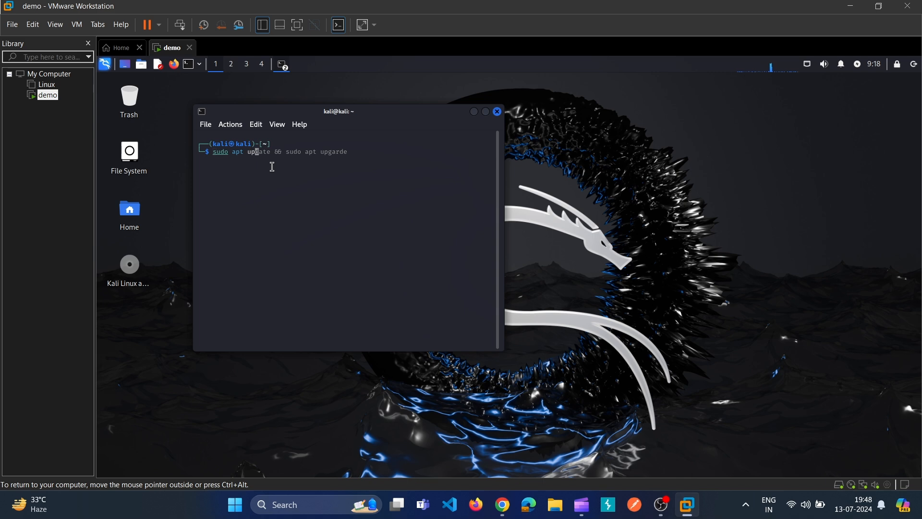
text(dae)
key(BackSpace)
key(BackSpace)
text(te && sudo apt upgrade)
key(Return)
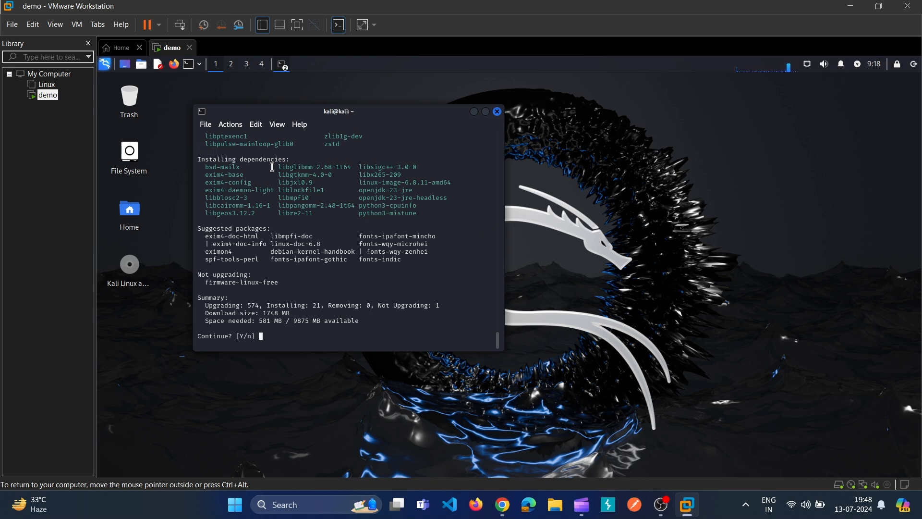
text(y)
key(Return)
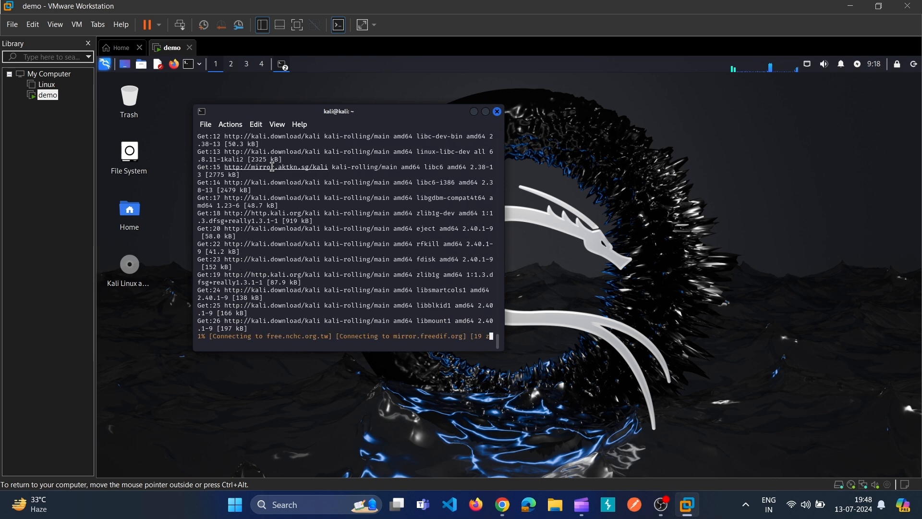
Step: In a second terminal, become root with 'sudo su' and submit the sudo password
key(ctrl+alt+t)
text(sudo su)
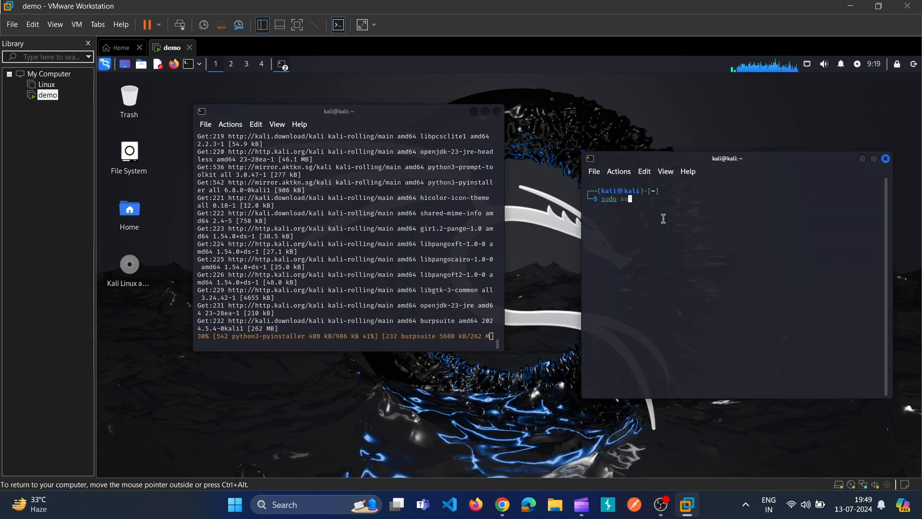
key(Return)
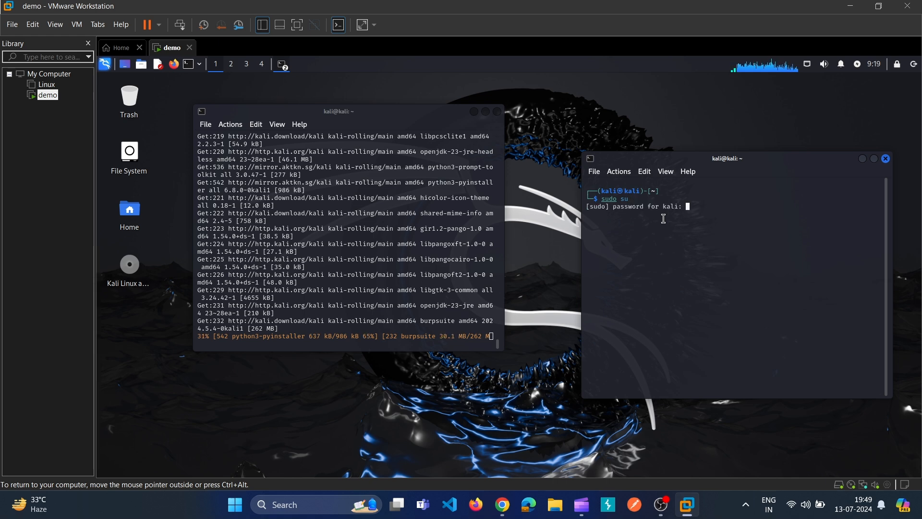
key(Return)
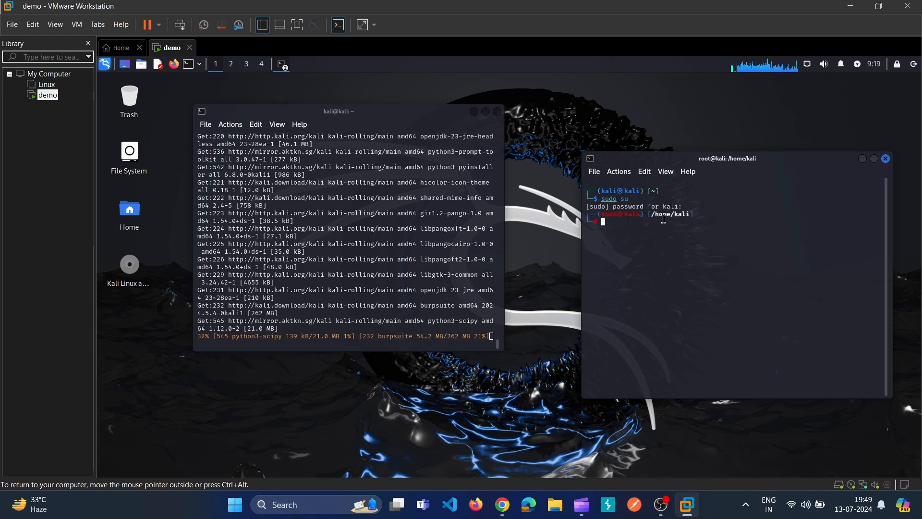